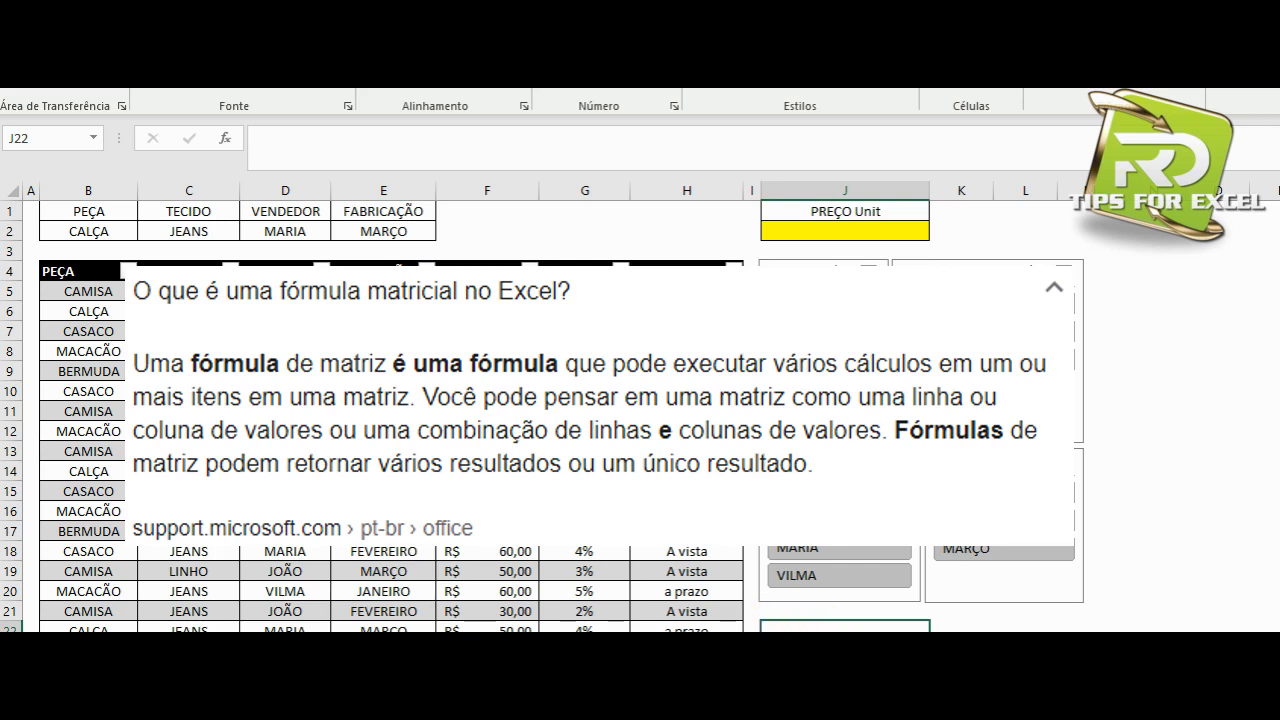
Examine the table's PEÇA, TECIDO, VENDEDOR, FABRICAÇÃO, PREÇO unit and Forma de pgto columns.
left_click_drag(60, 263, 690, 262)
left_click(686, 311)
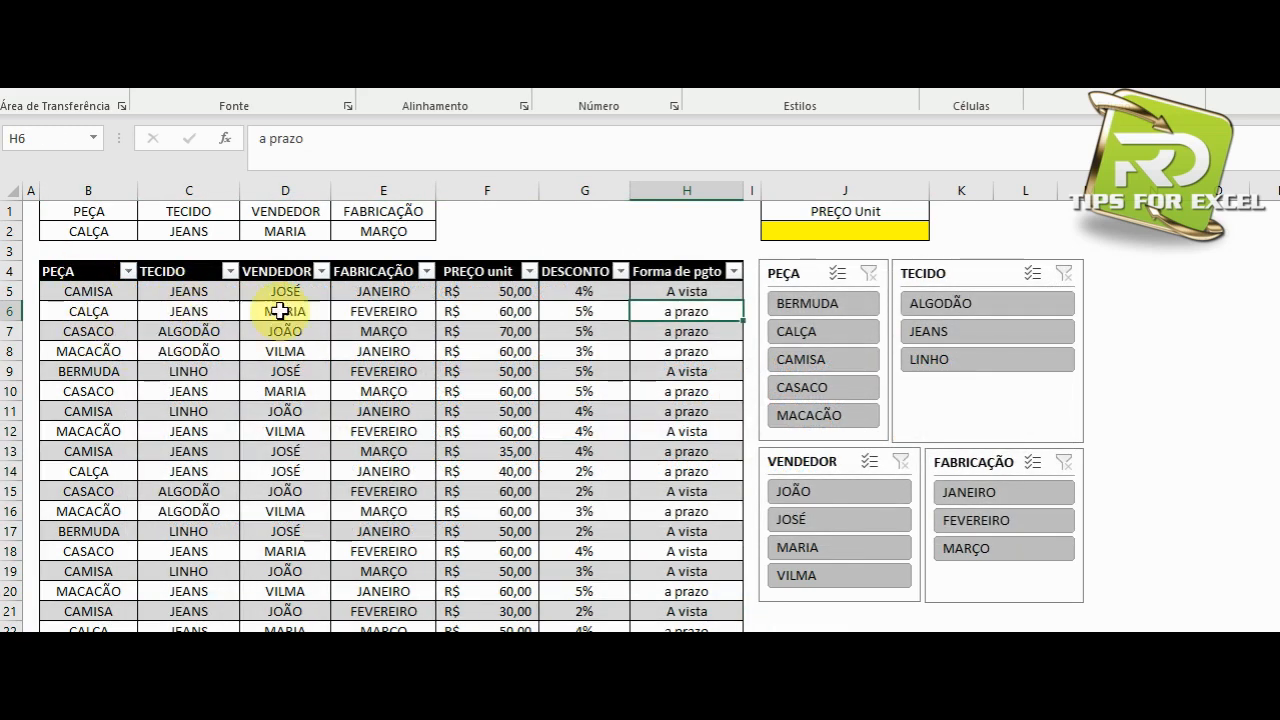
left_click(82, 270)
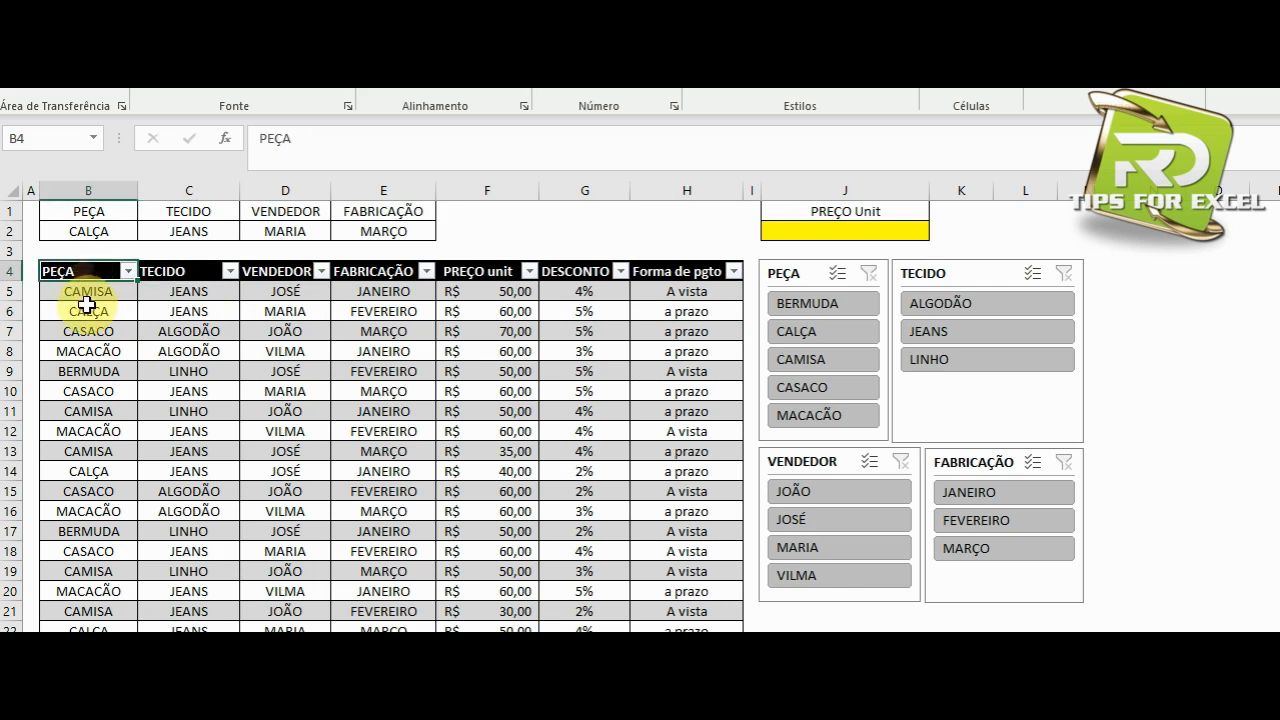
left_click_drag(88, 291, 100, 405)
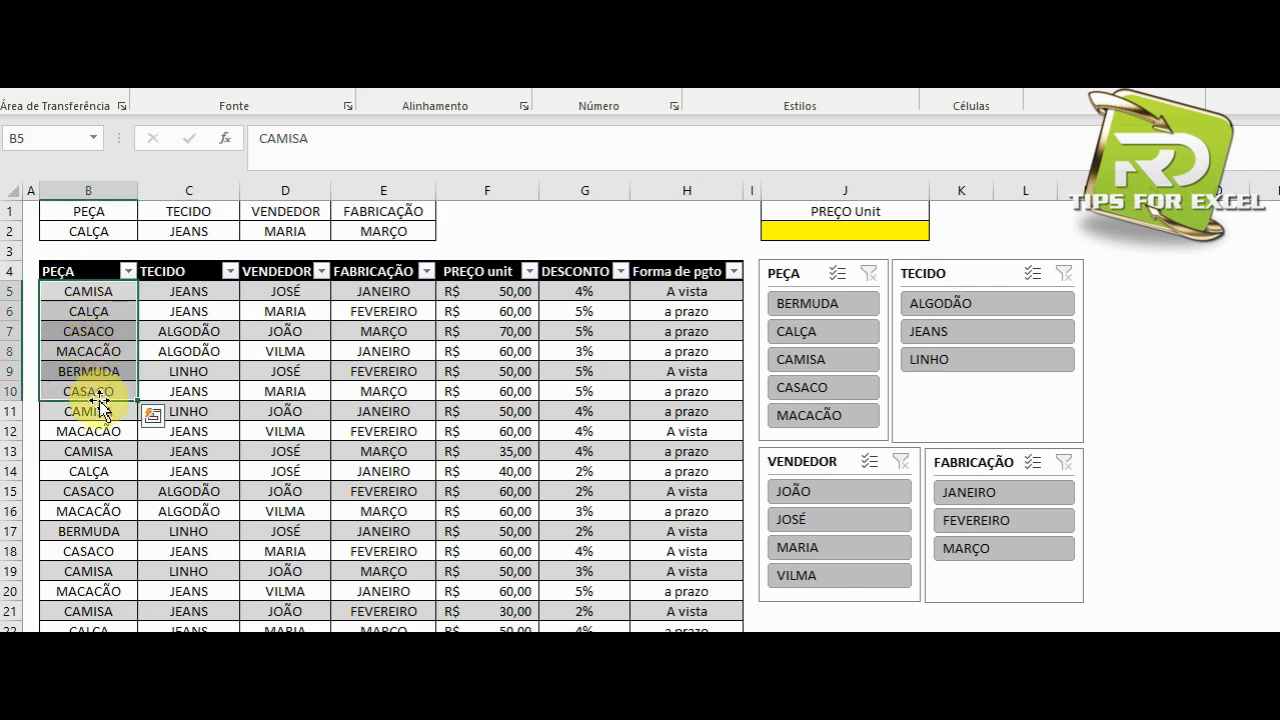
left_click(150, 268)
left_click_drag(183, 291, 203, 405)
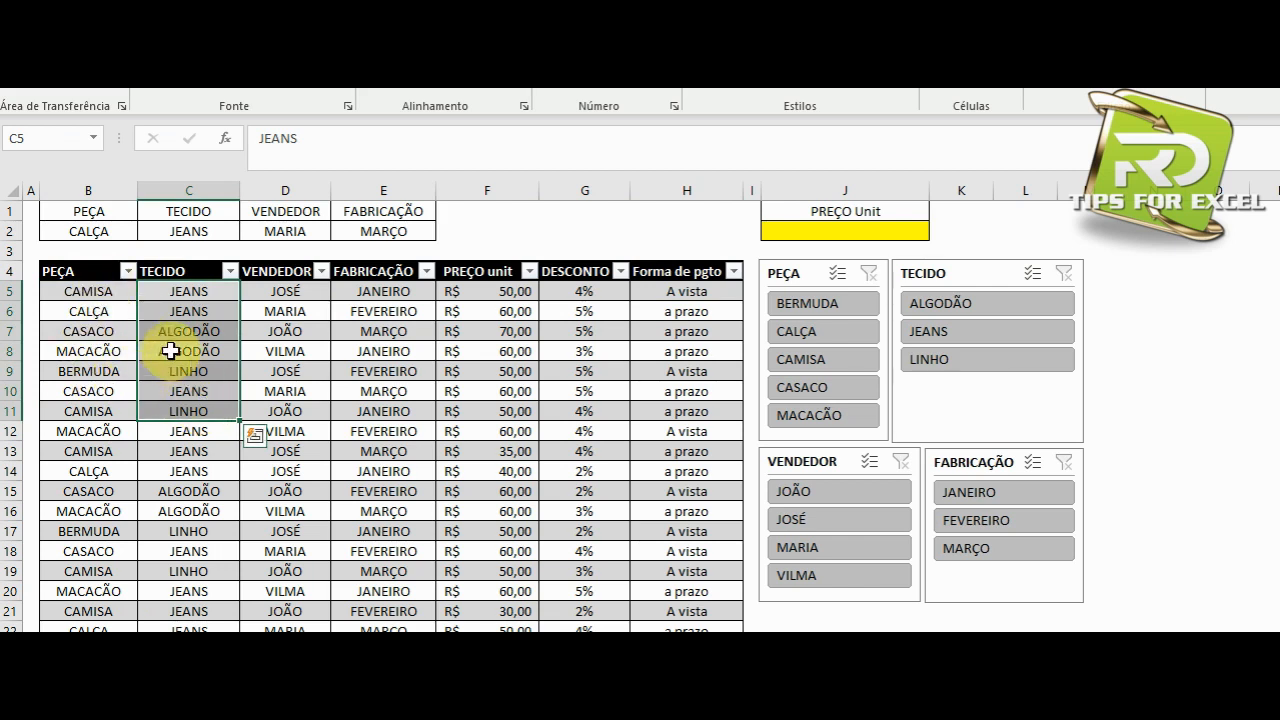
left_click(188, 291)
left_click(200, 333)
left_click(189, 371)
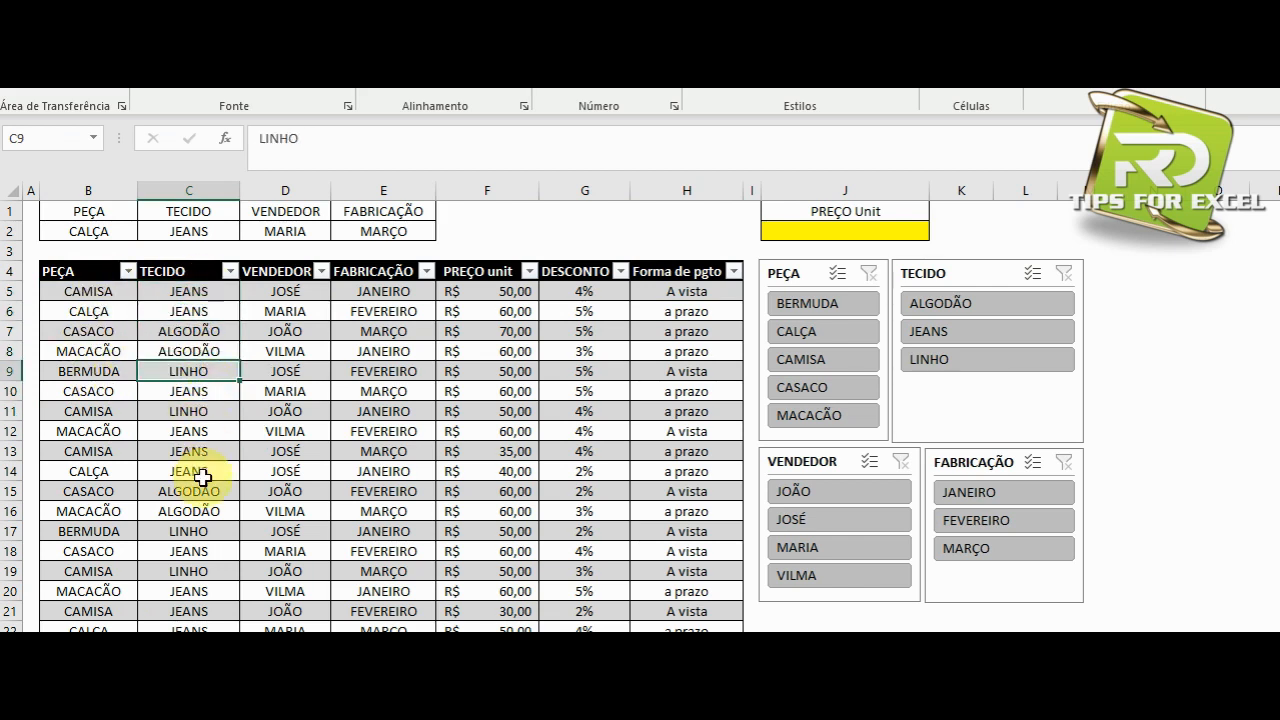
left_click_drag(280, 292, 294, 417)
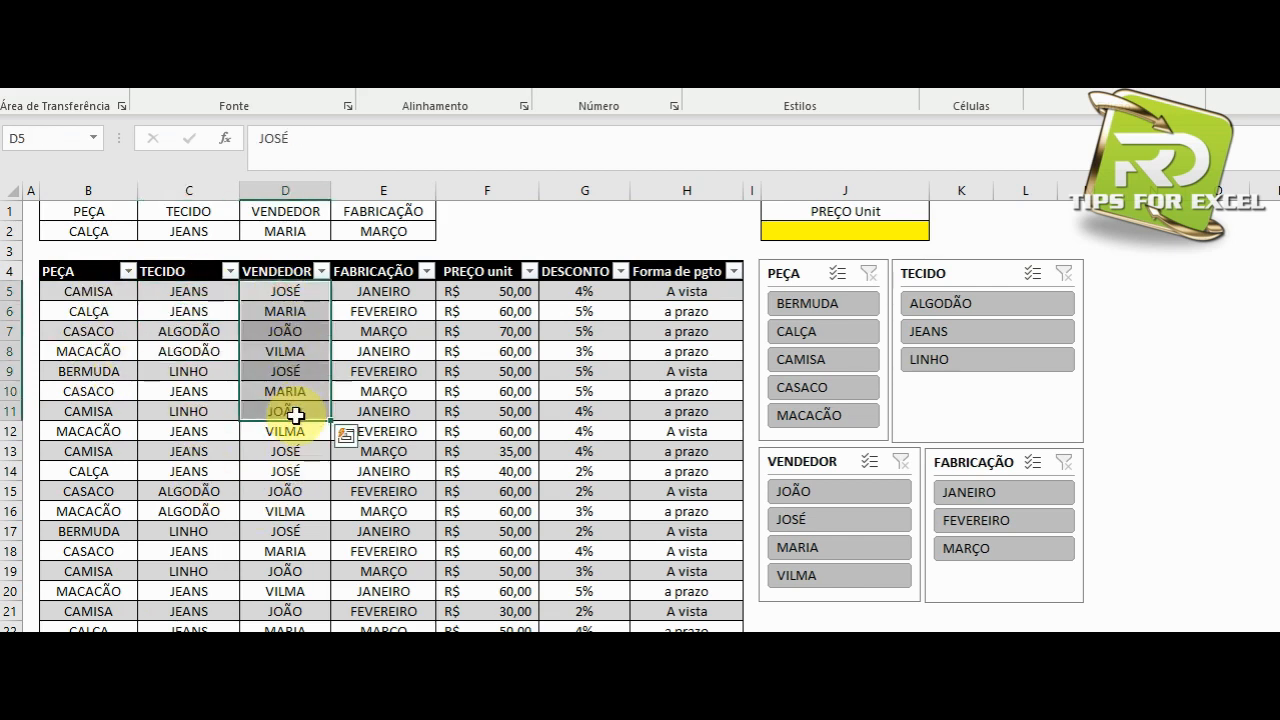
left_click_drag(378, 291, 374, 409)
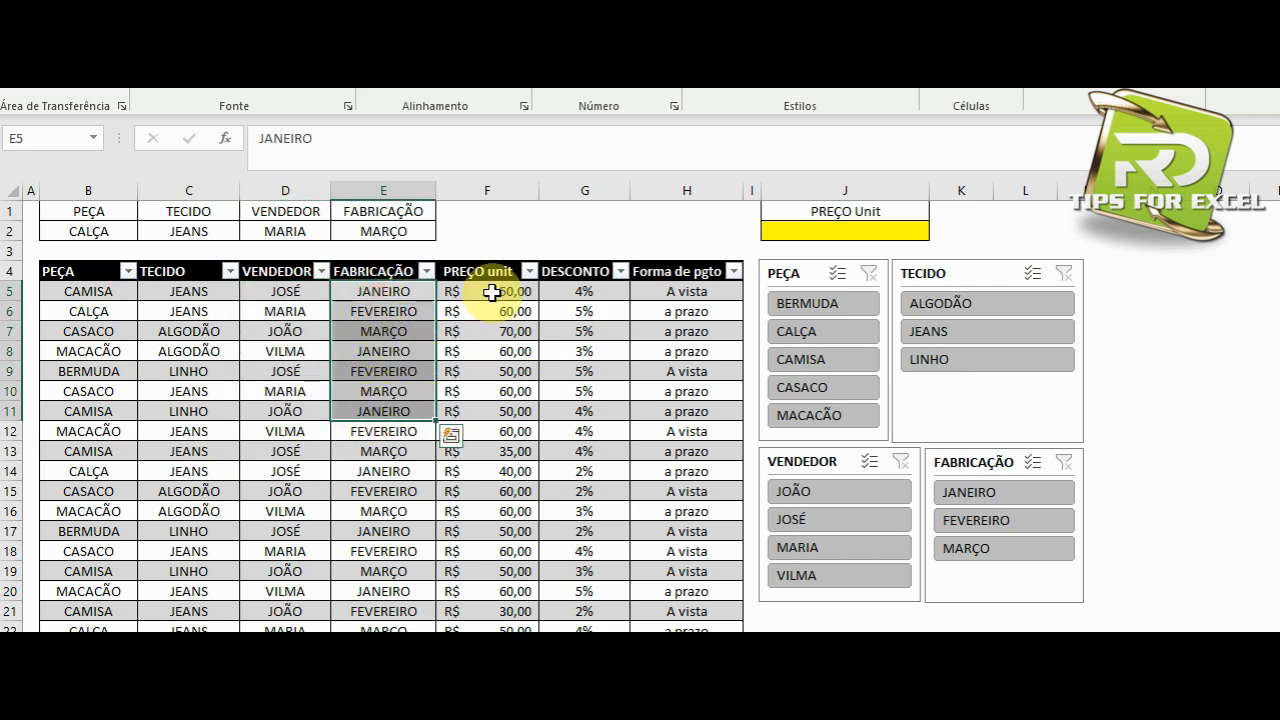
left_click_drag(491, 290, 487, 431)
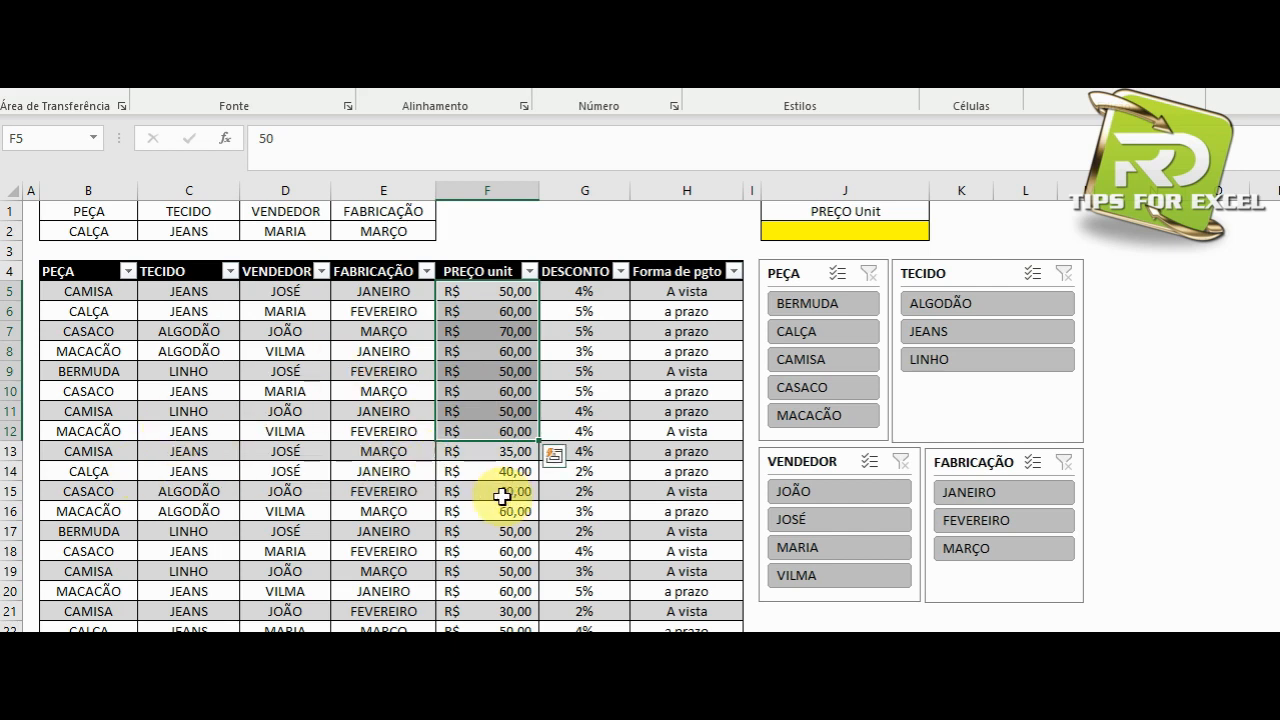
left_click(642, 291)
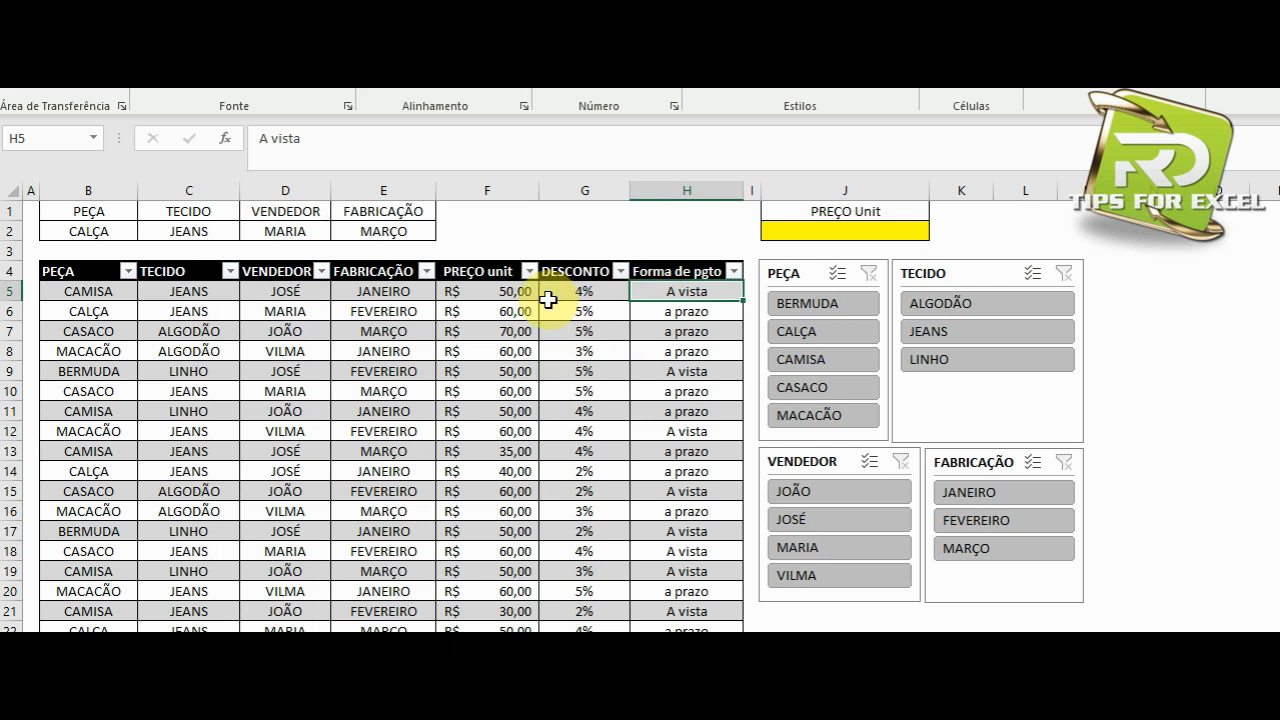
Examine the four search criteria in B2:E2 and the PREÇO Unit result cell J2.
left_click(780, 231)
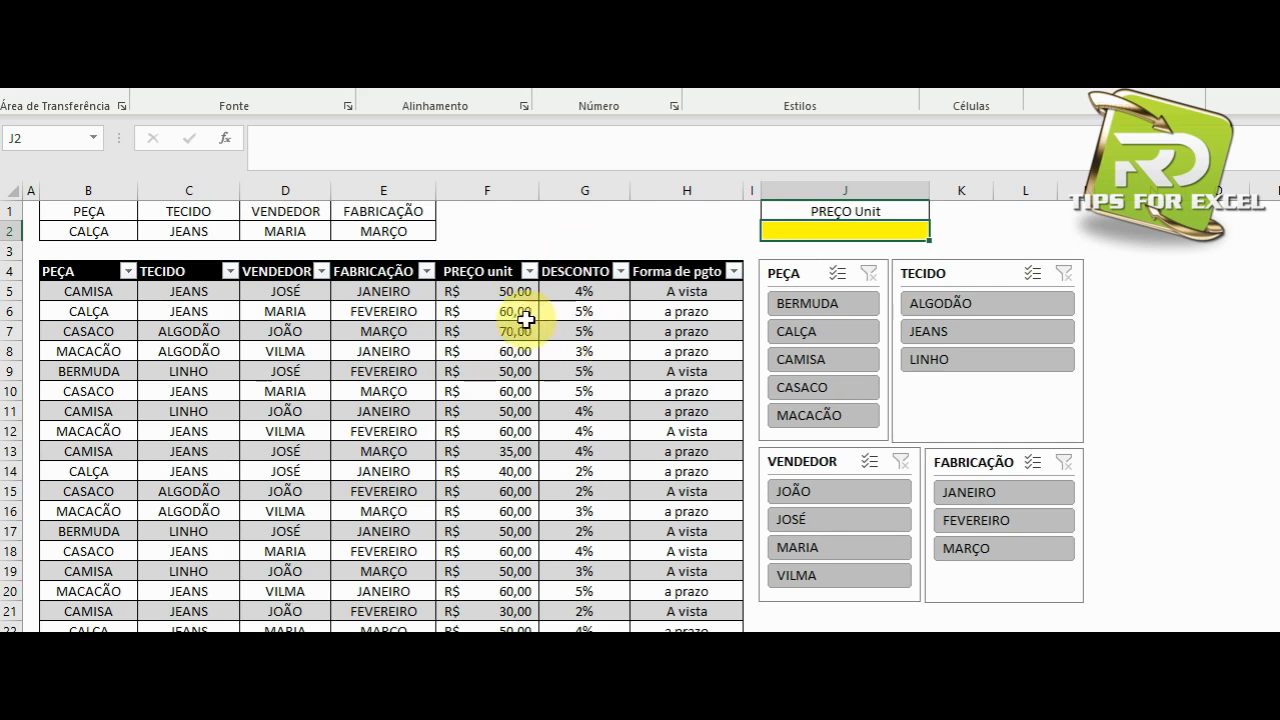
left_click(84, 232)
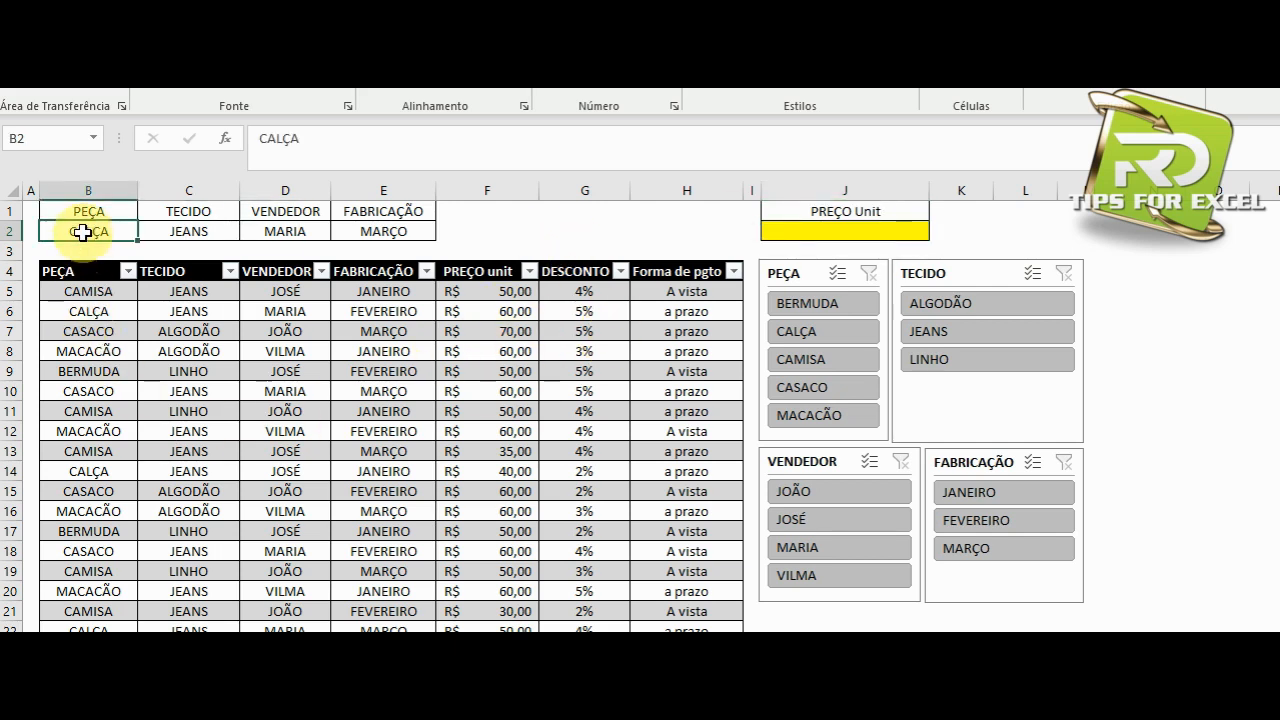
left_click(172, 229)
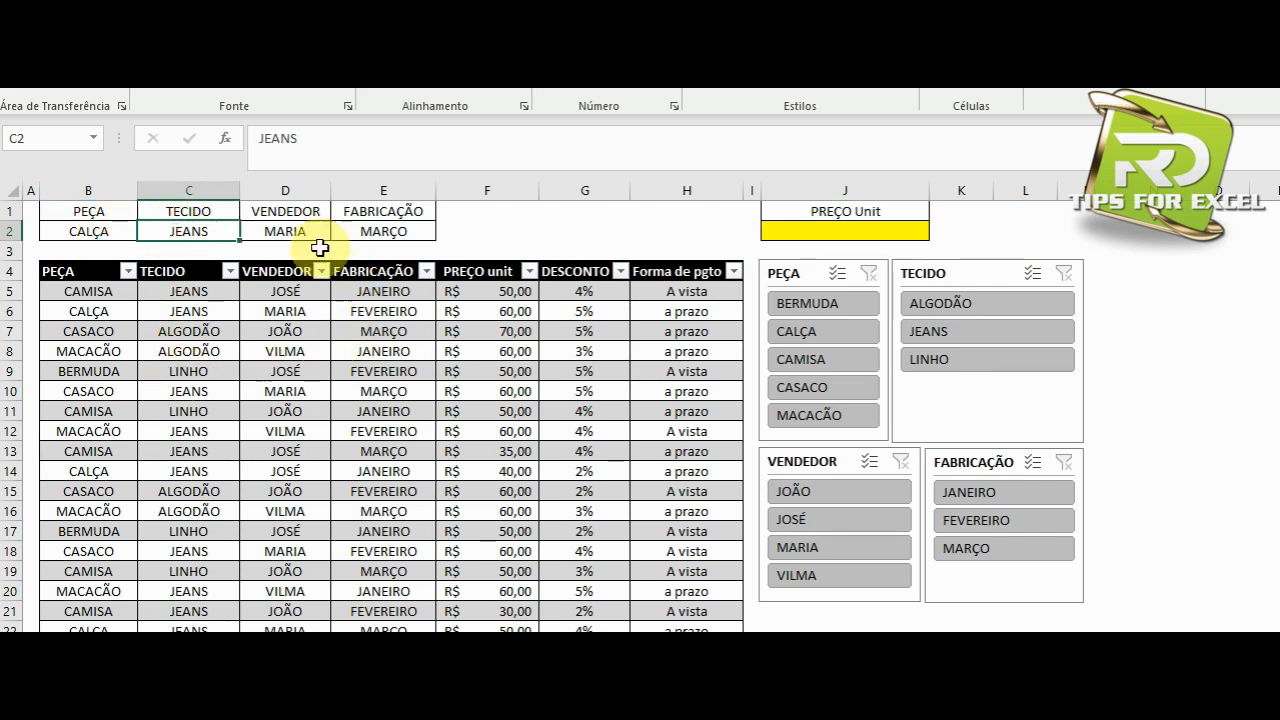
left_click(286, 230)
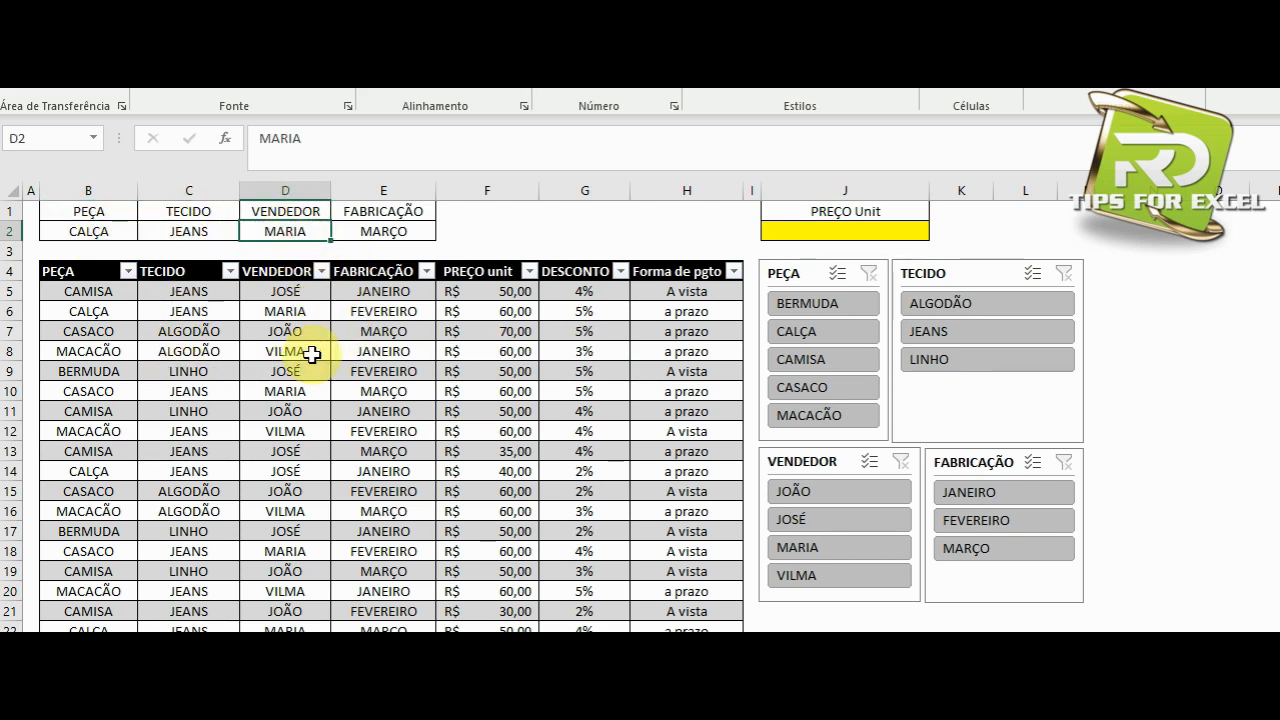
left_click(380, 231)
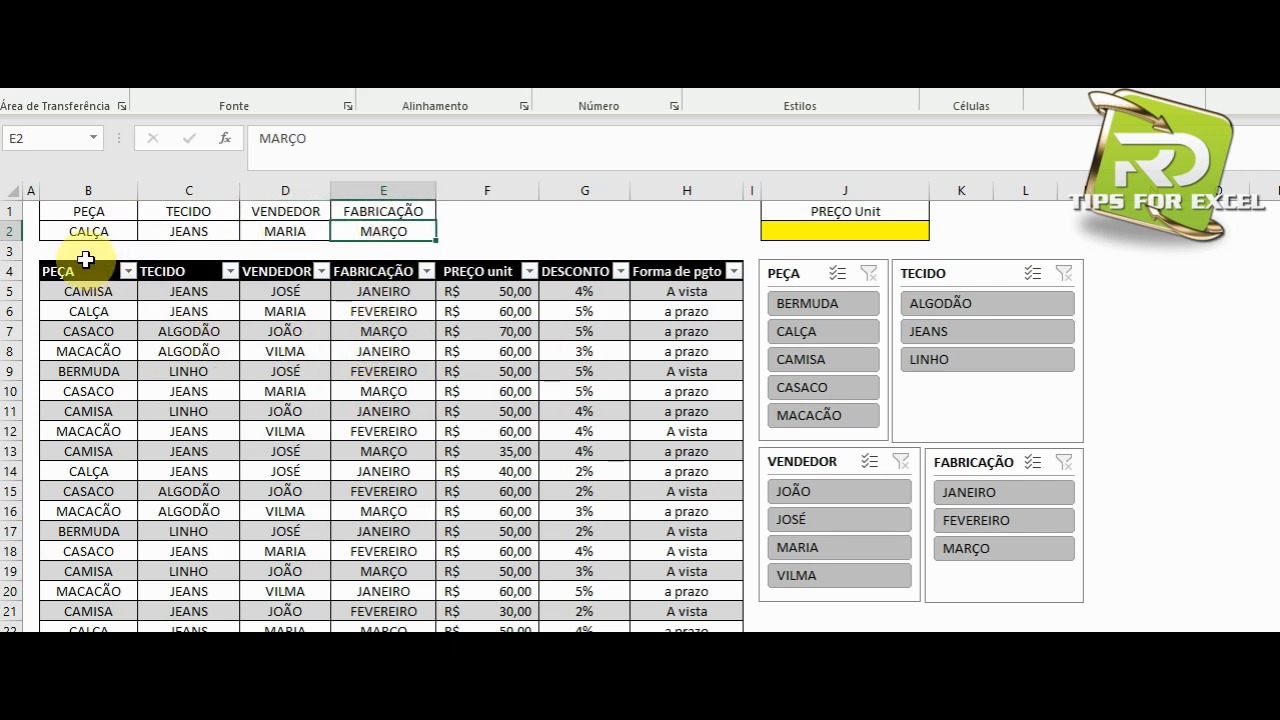
left_click_drag(82, 231, 369, 238)
left_click(829, 230)
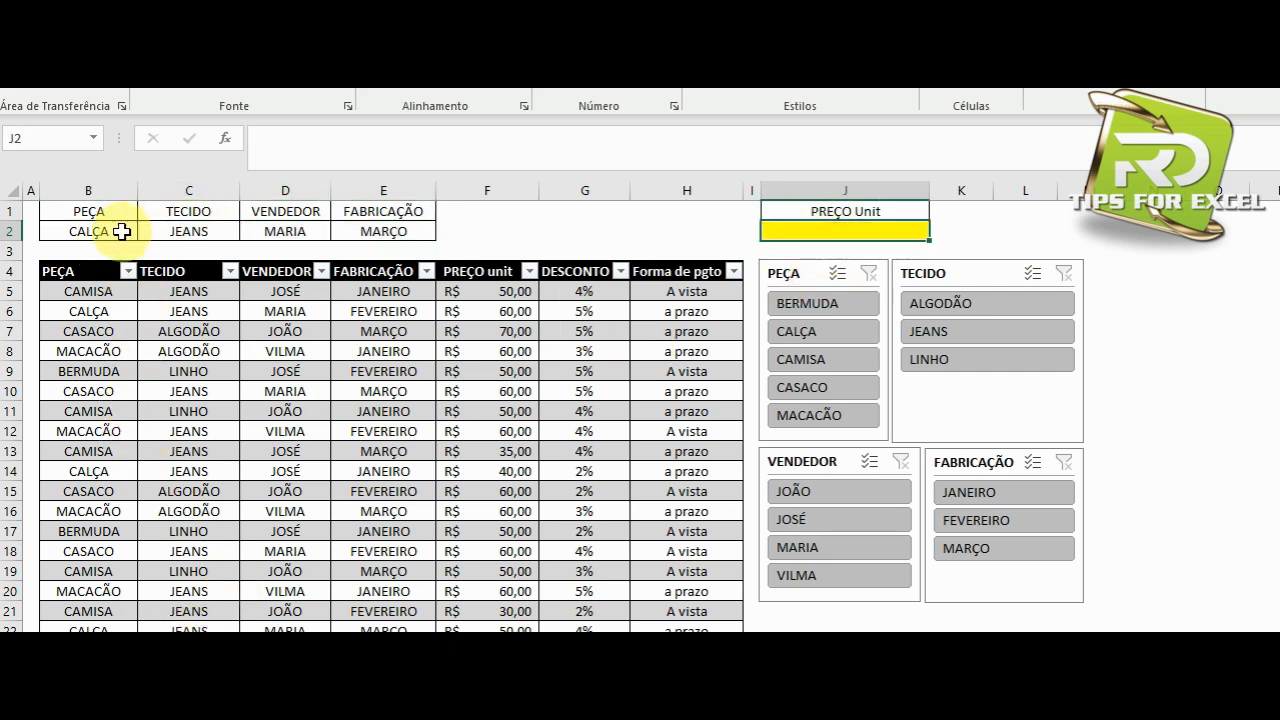
left_click_drag(121, 231, 363, 240)
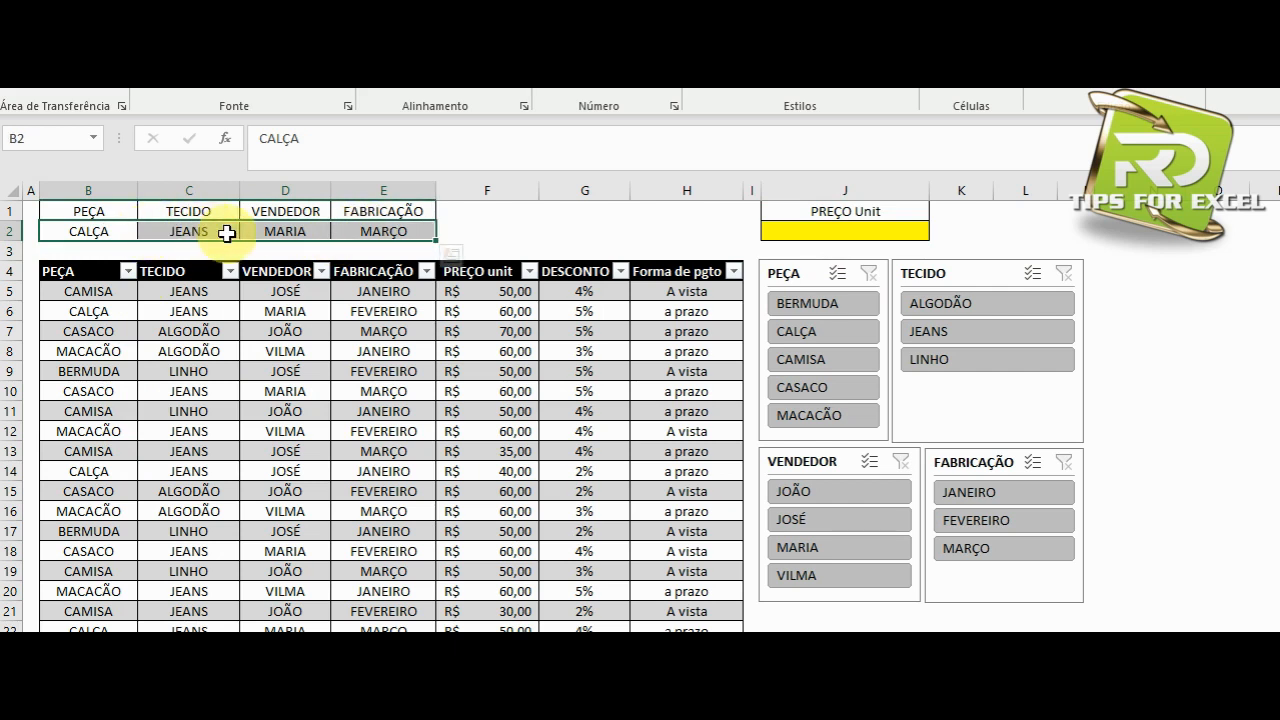
Start an ÍNDICE formula in the yellow PREÇO Unit cell J2, keeping the function hint clear of the formula text.
left_click(843, 231)
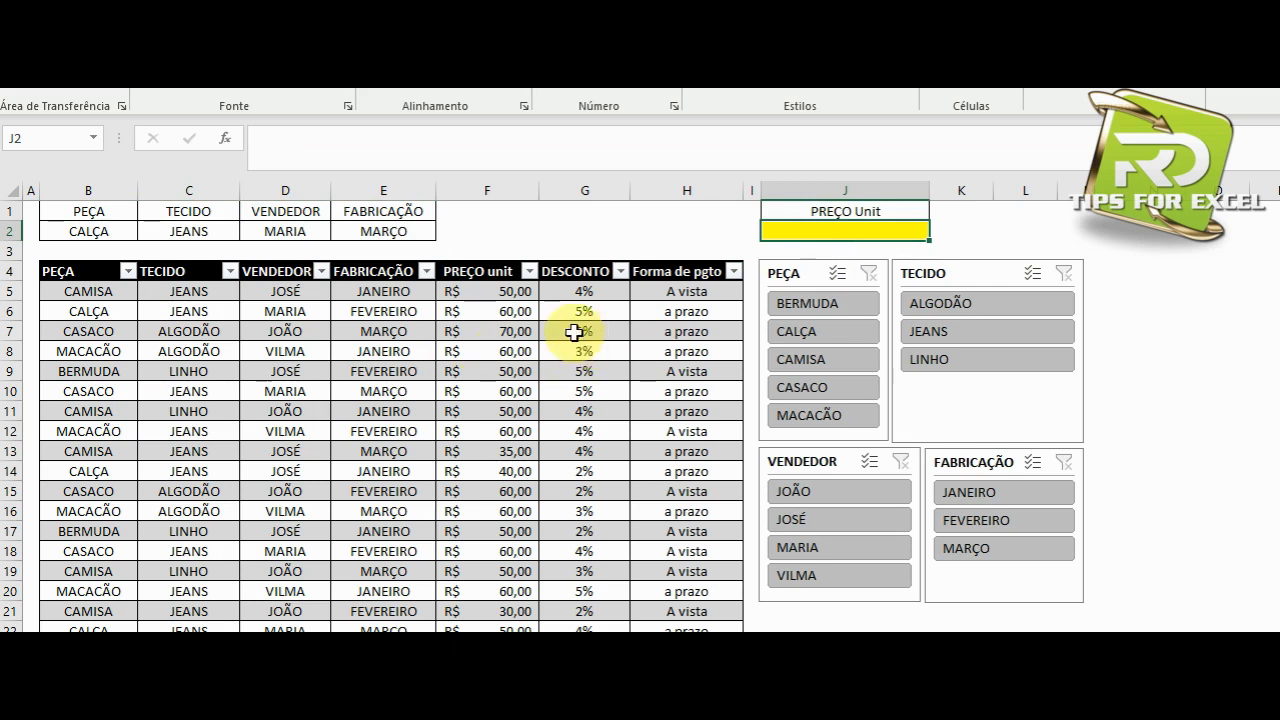
left_click(317, 147)
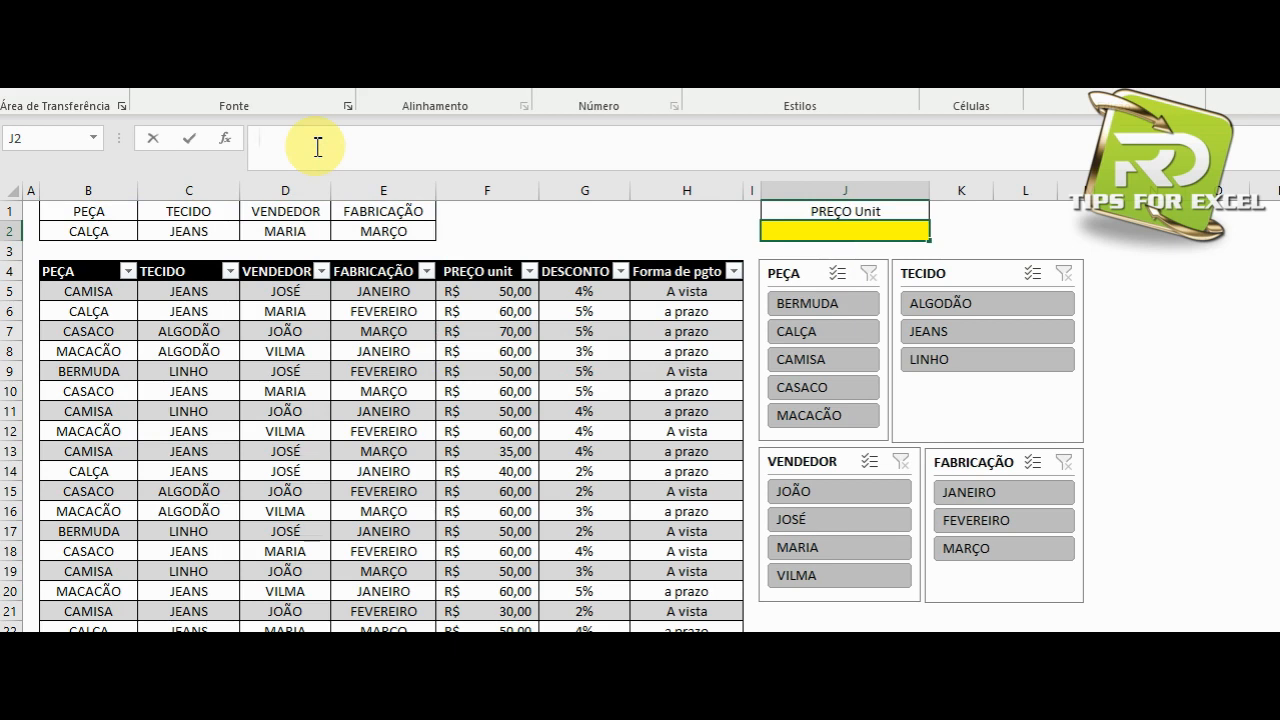
type("=")
type("IN")
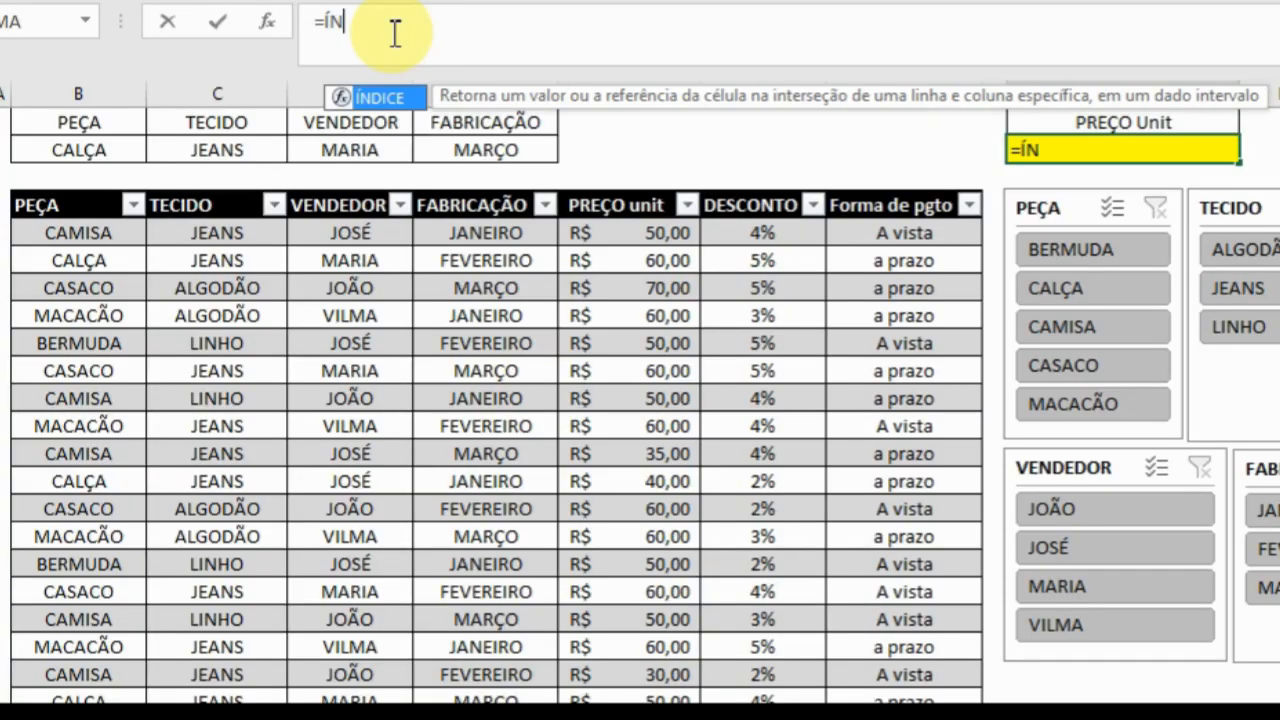
key("Tab")
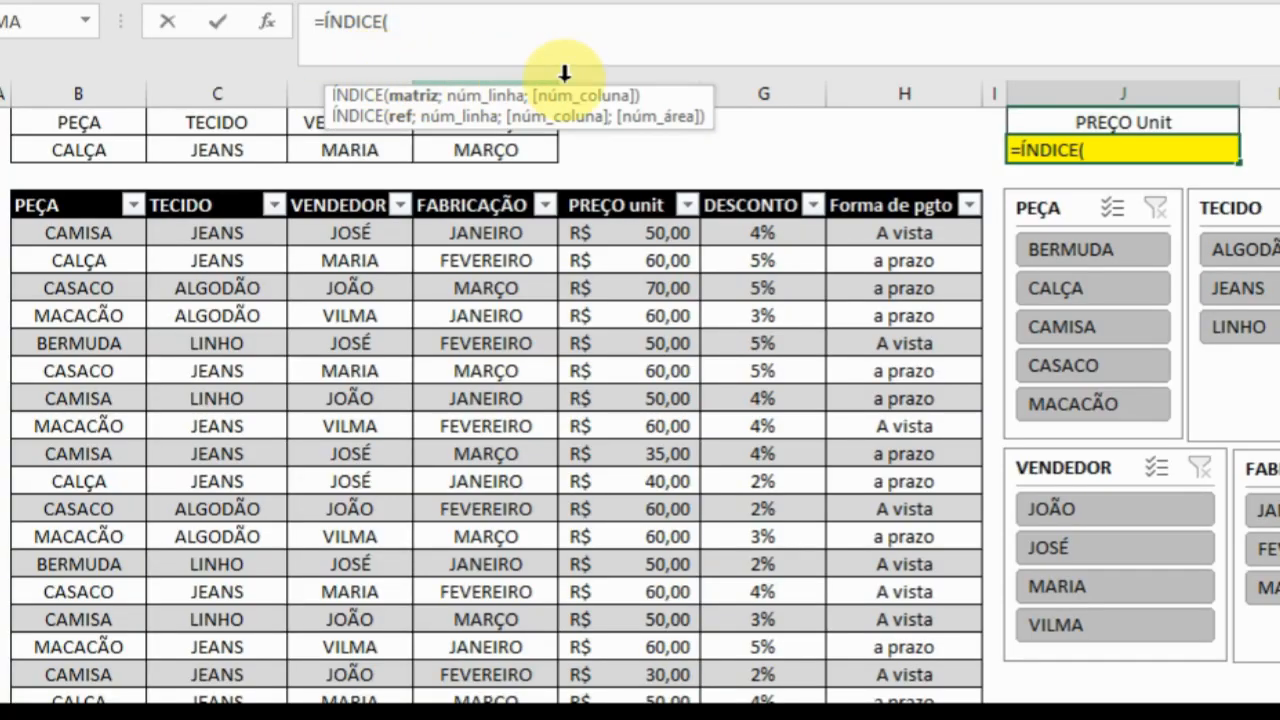
left_click_drag(651, 100, 617, 80)
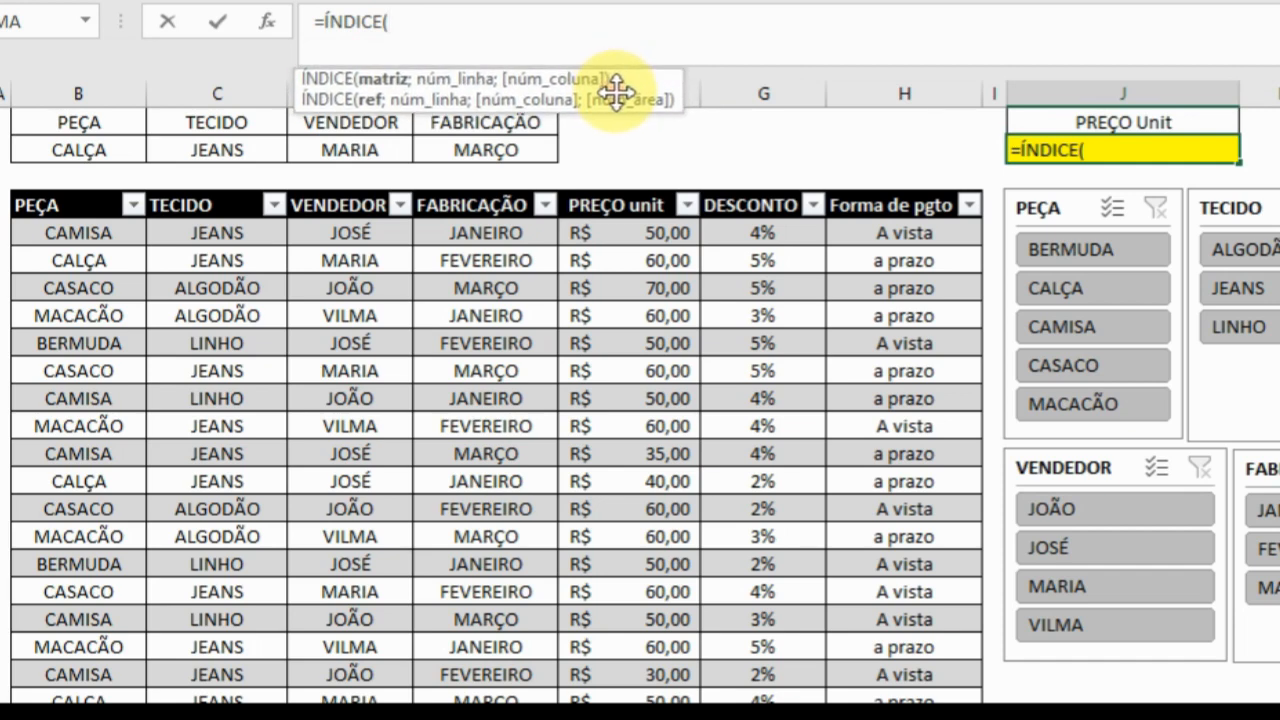
left_click_drag(612, 86, 862, 22)
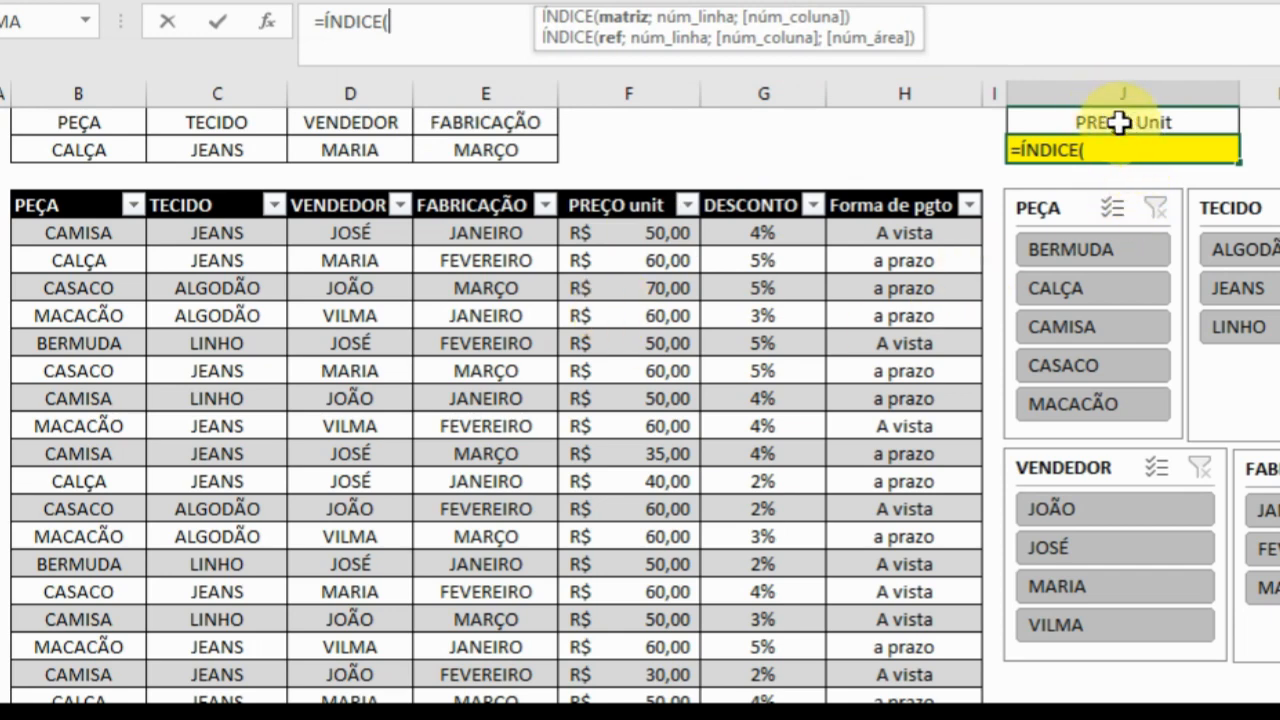
Use the table's entire PREÇO unit column as the matriz argument of ÍNDICE, followed by a semicolon.
left_click(659, 233)
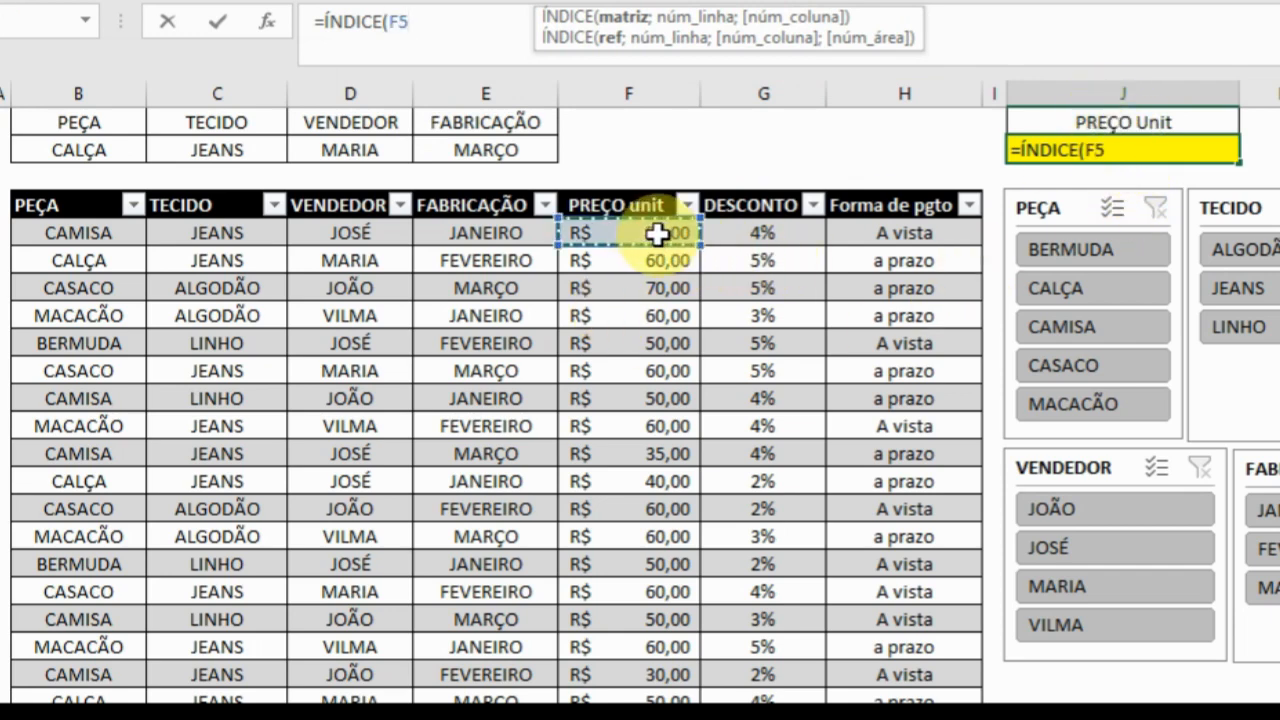
key("ctrl+shift+Down")
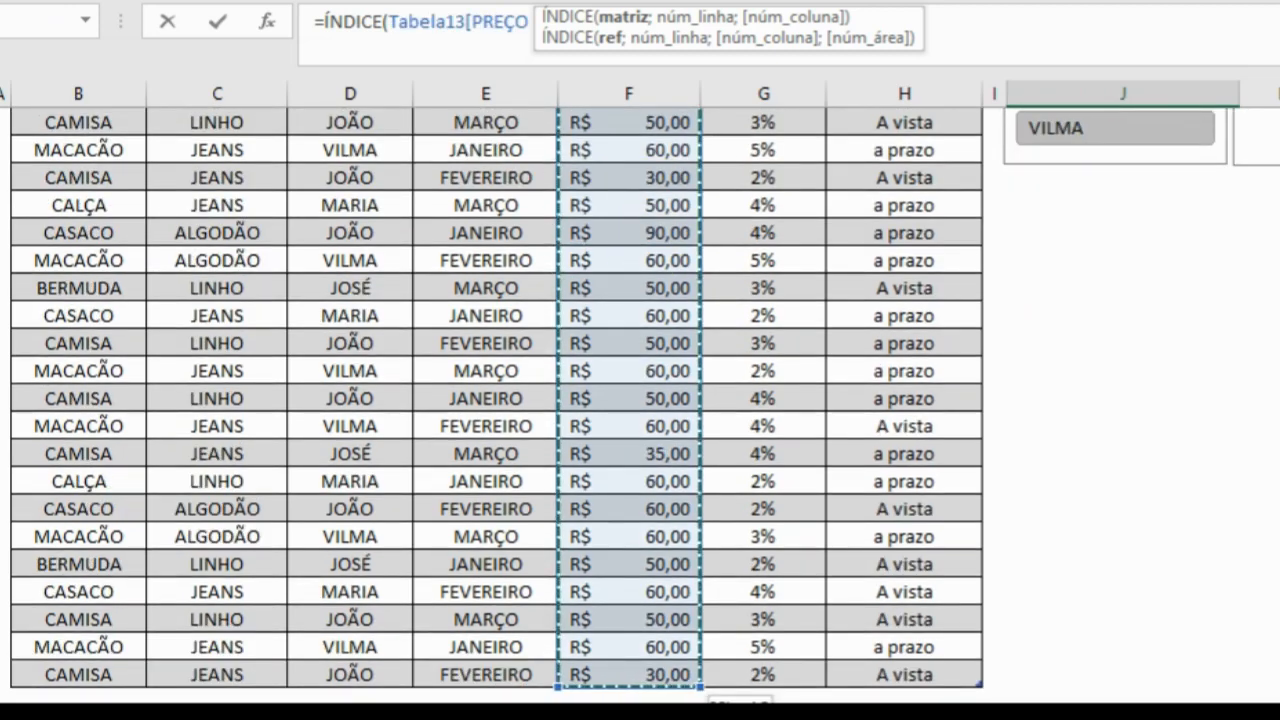
scroll(764, 202, "up", 6)
left_click_drag(846, 23, 849, 86)
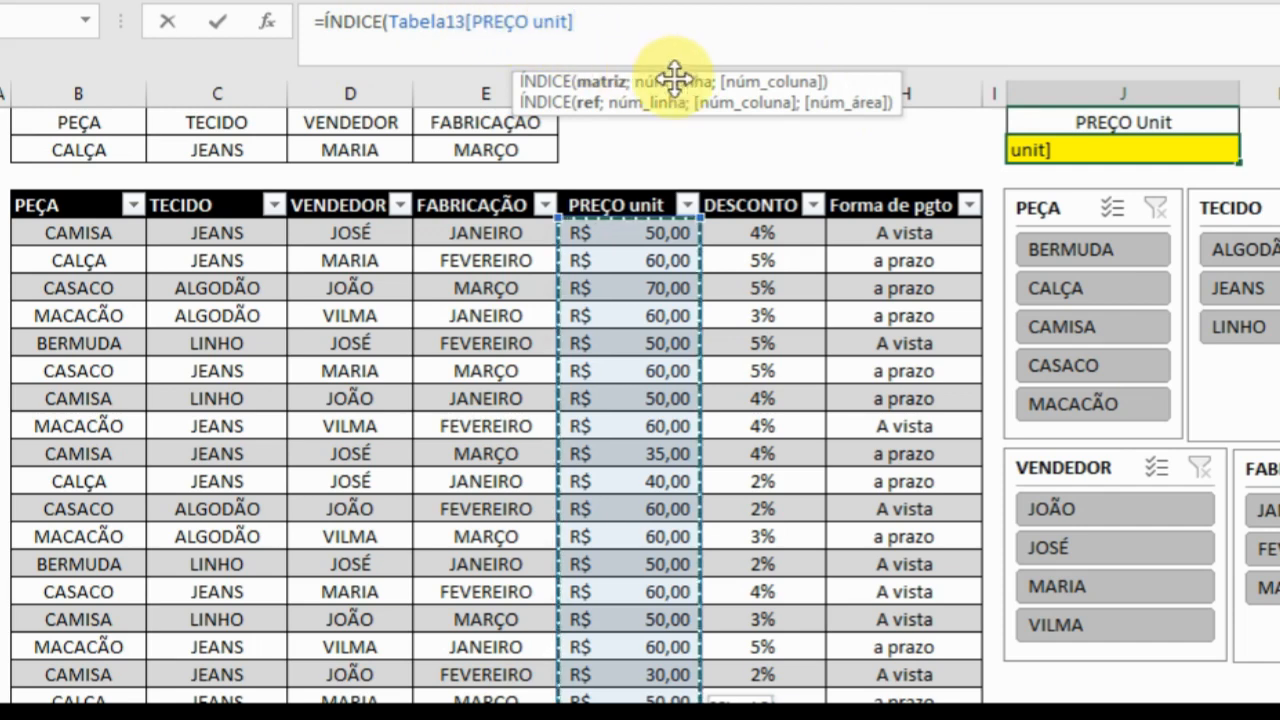
type(";")
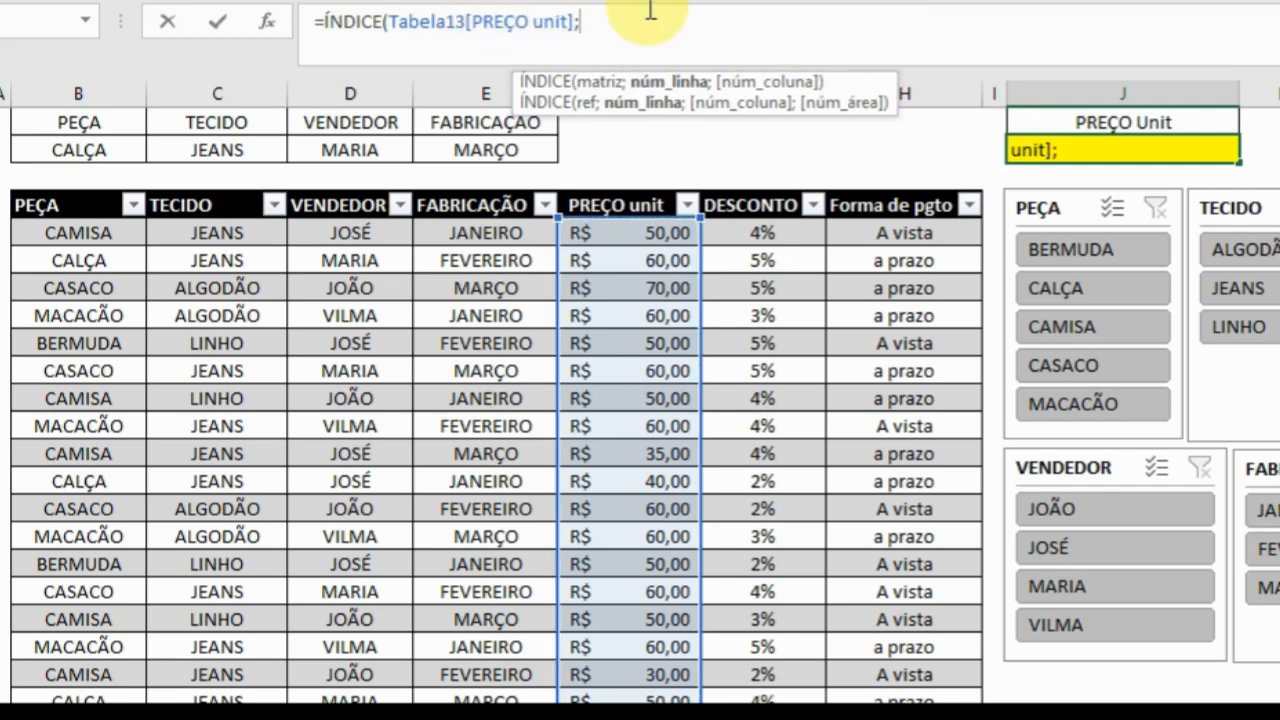
Begin a CORRESP function on a new line of the formula as the núm_linha argument of ÍNDICE.
key("alt+Return")
key("alt+Return")
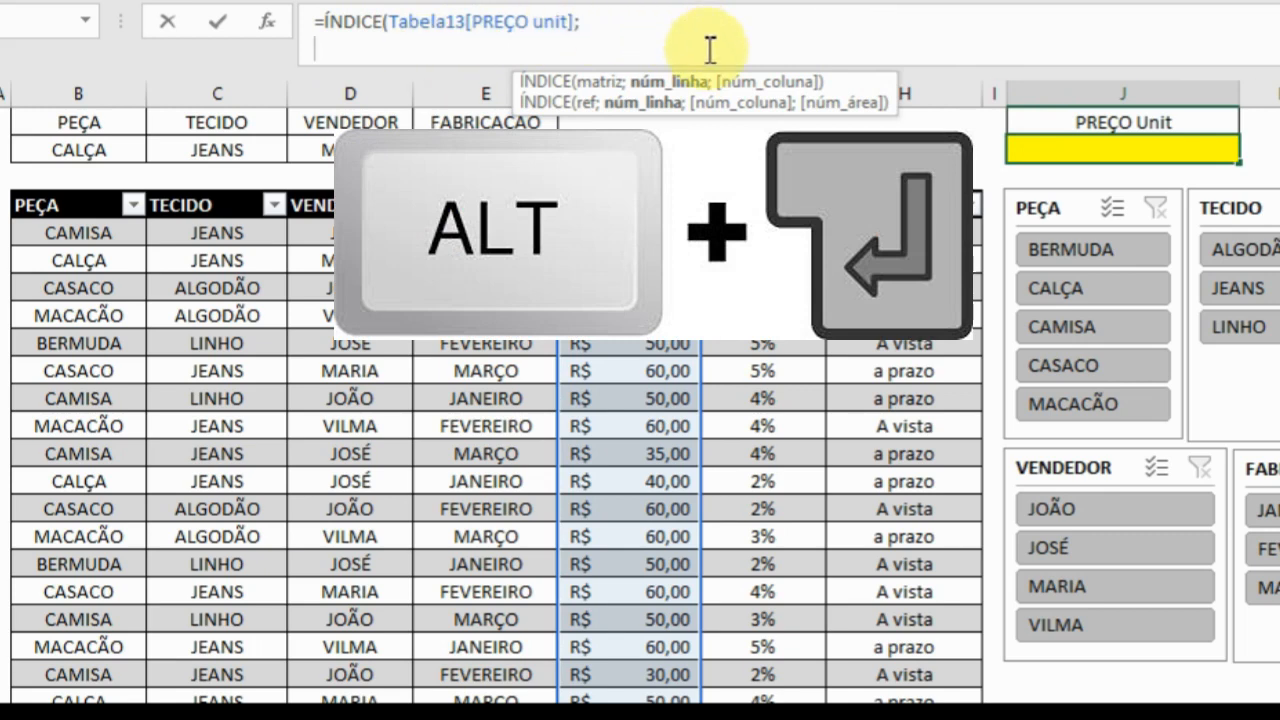
left_click_drag(845, 85, 925, 20)
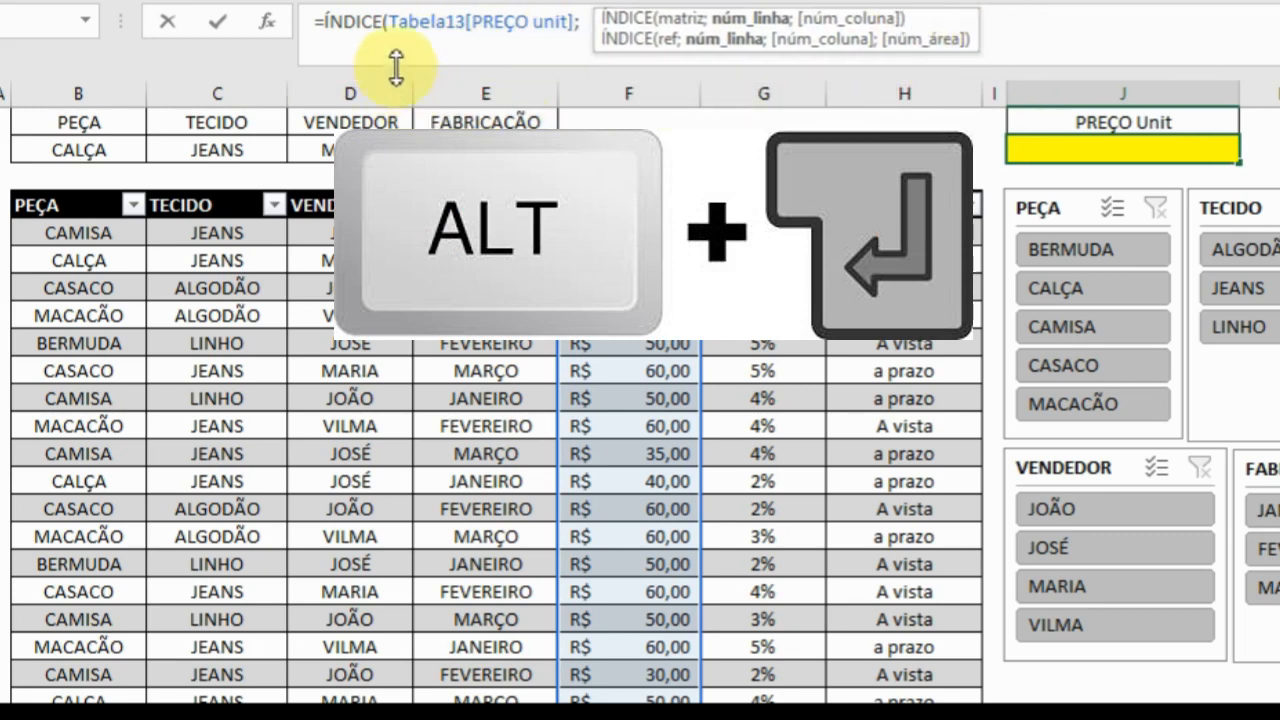
type("CORR")
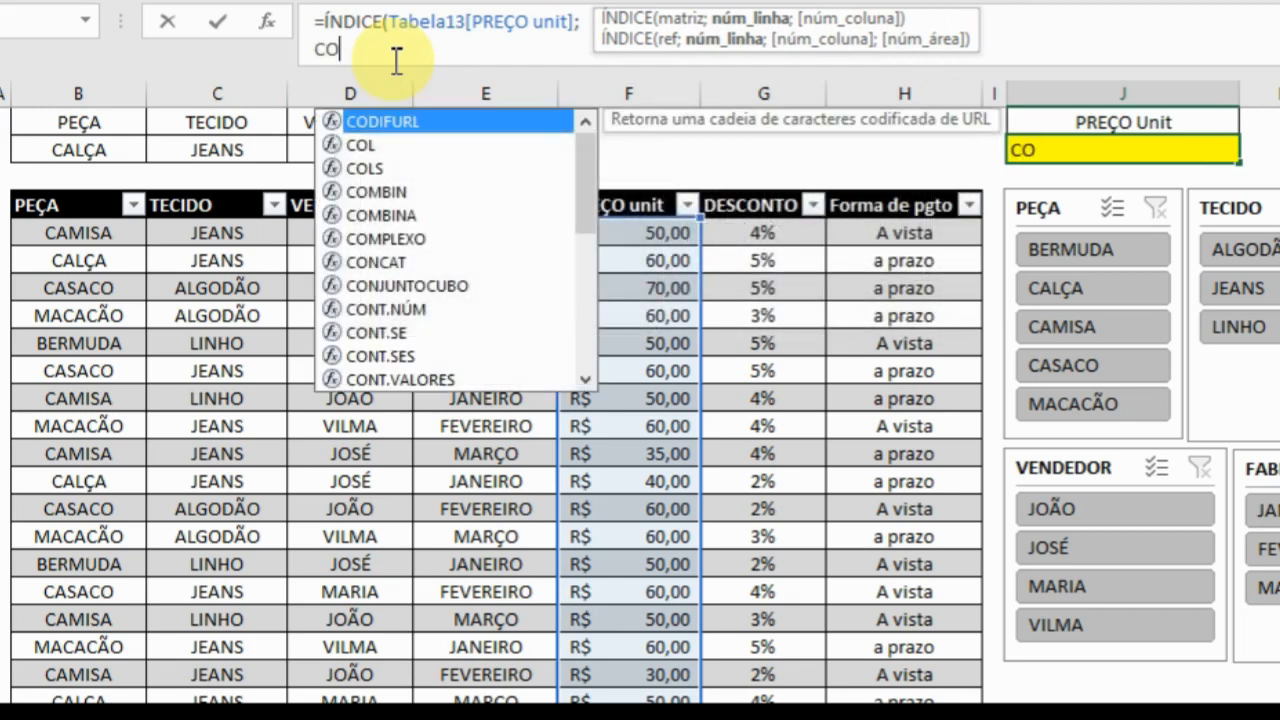
key("Down")
key("Tab")
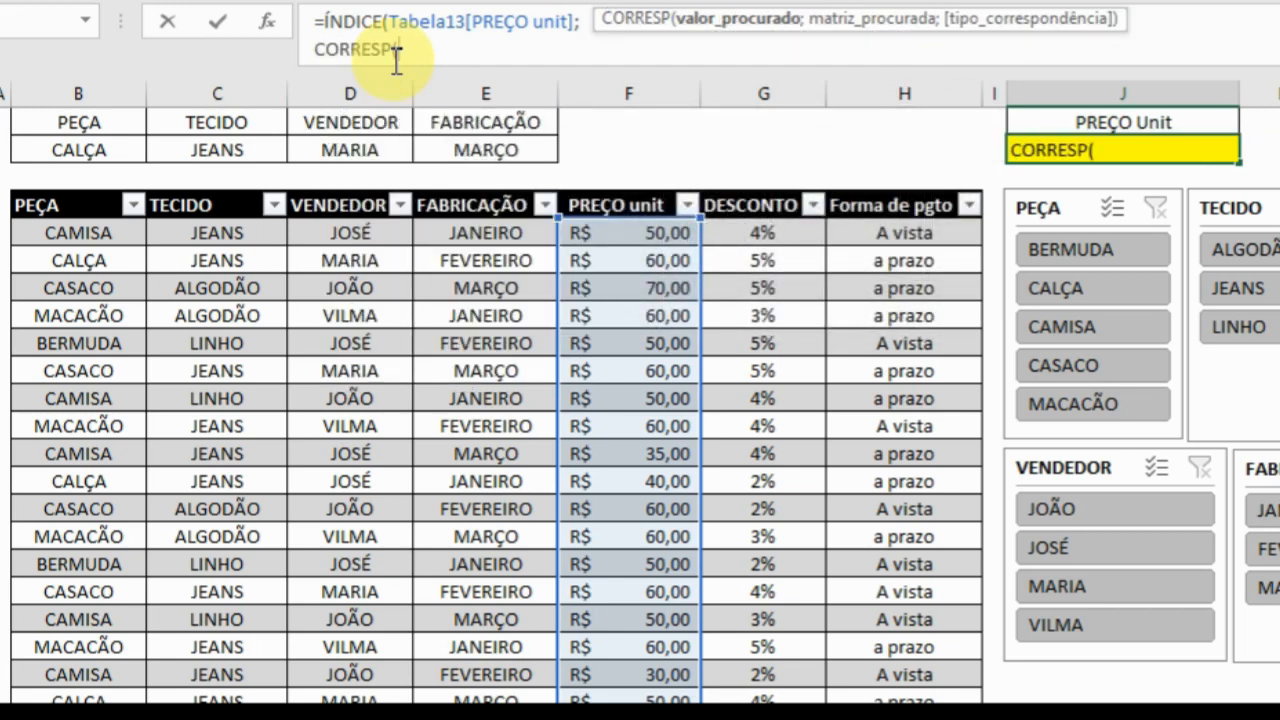
left_click_drag(739, 29, 771, 30)
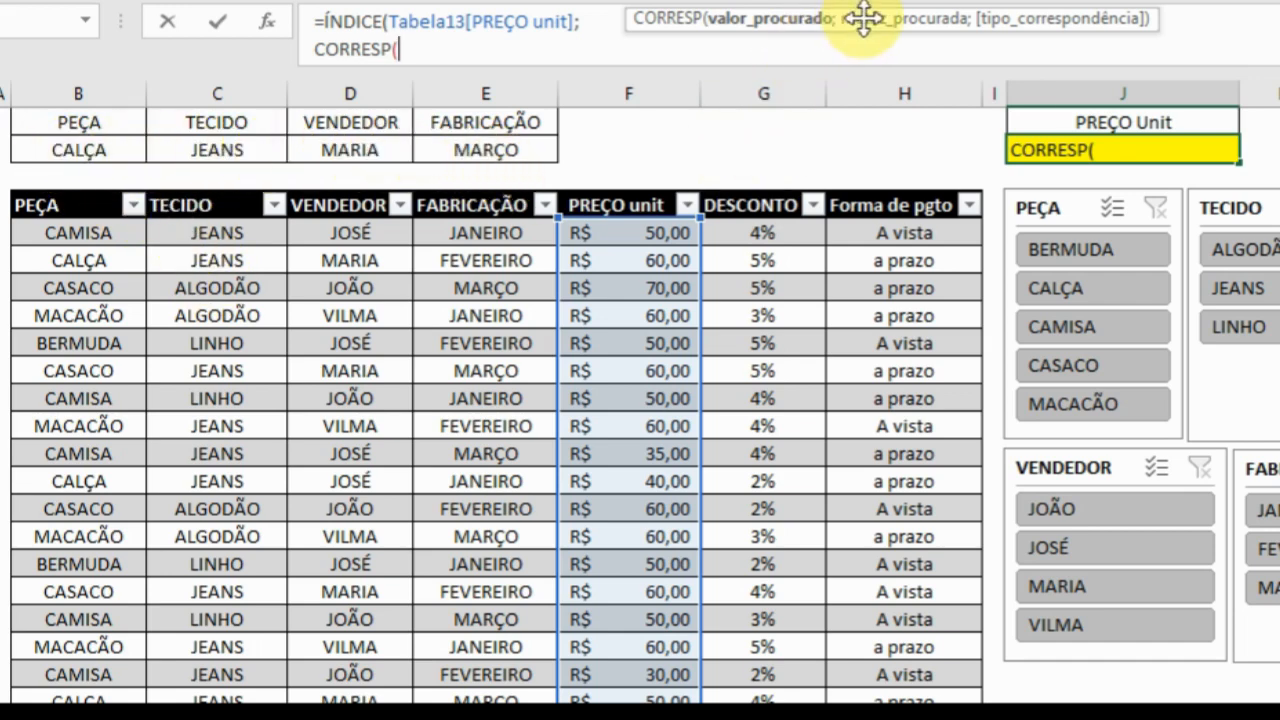
left_click_drag(864, 17, 829, 88)
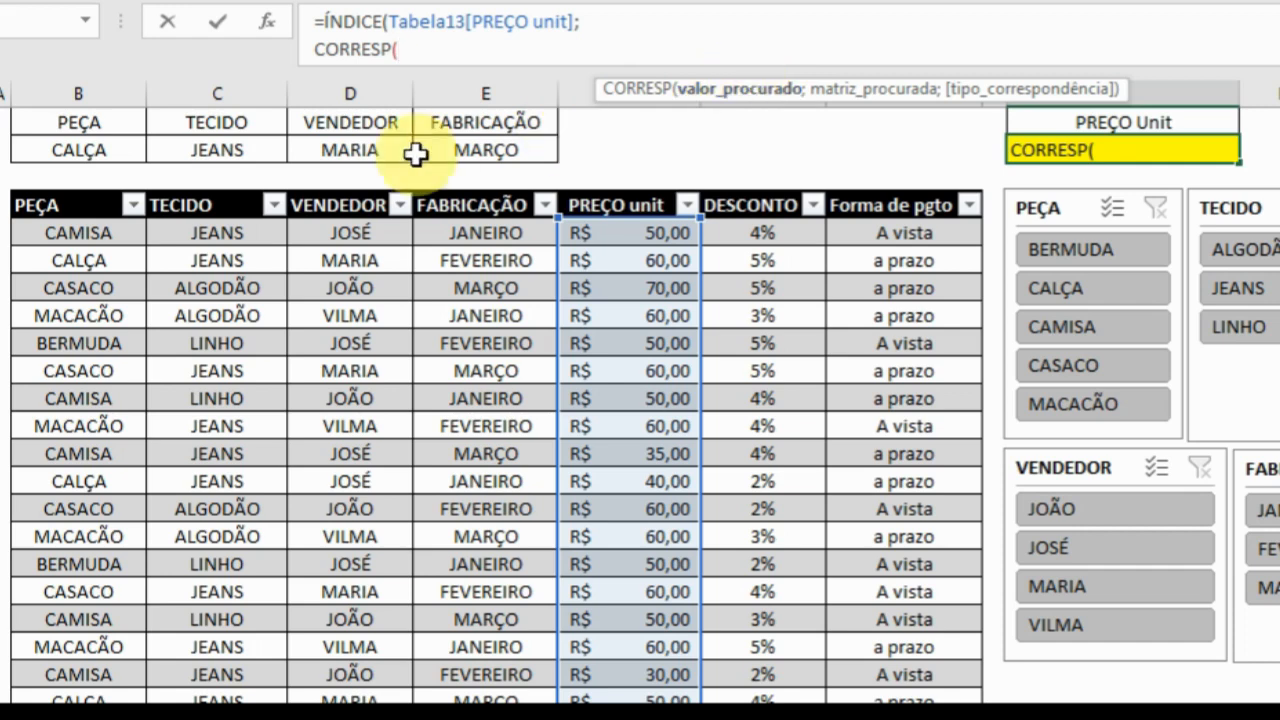
Join the four criteria cells as B2&C2&D2&E2 for the valor_procurado argument of CORRESP, followed by a semicolon.
left_click(86, 151)
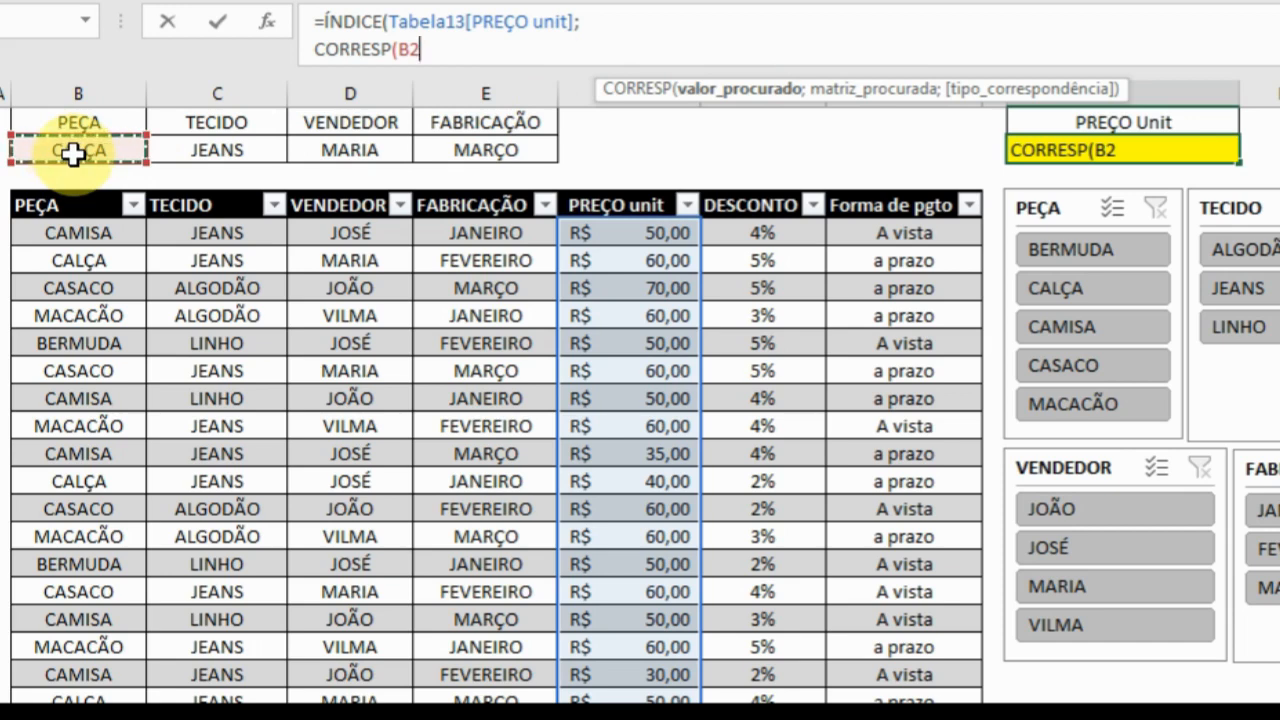
type("&")
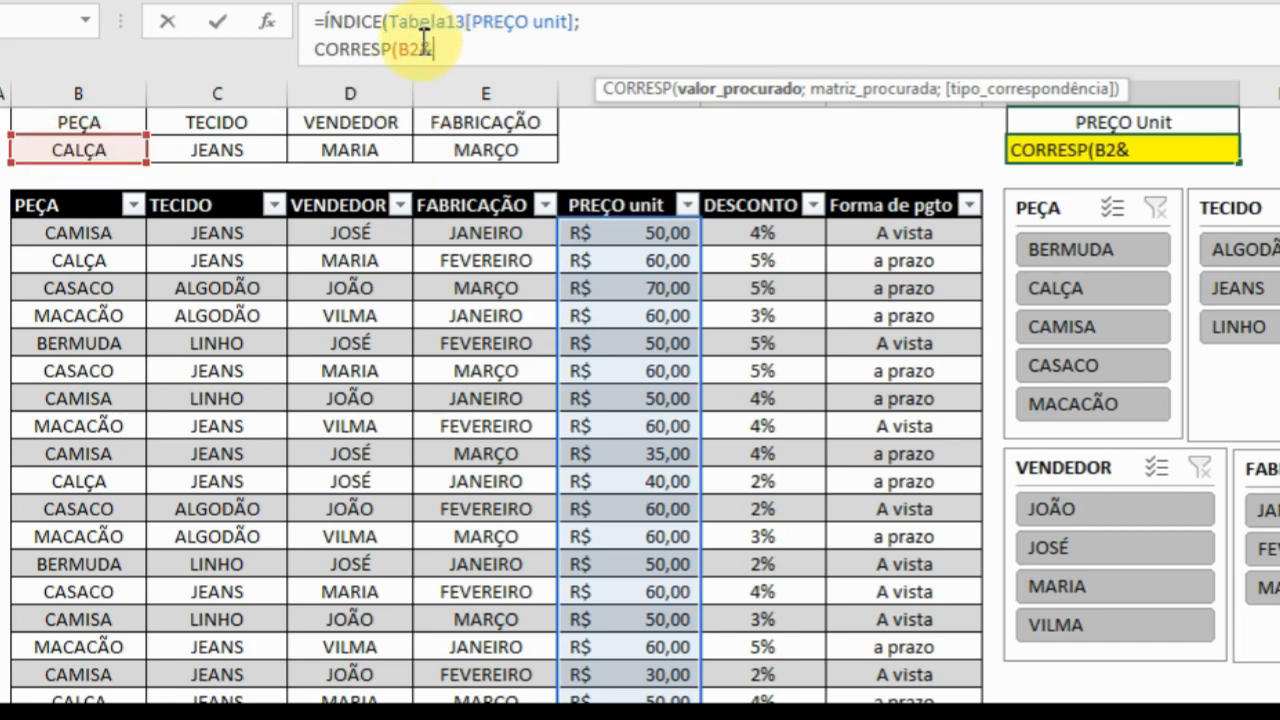
left_click(192, 153)
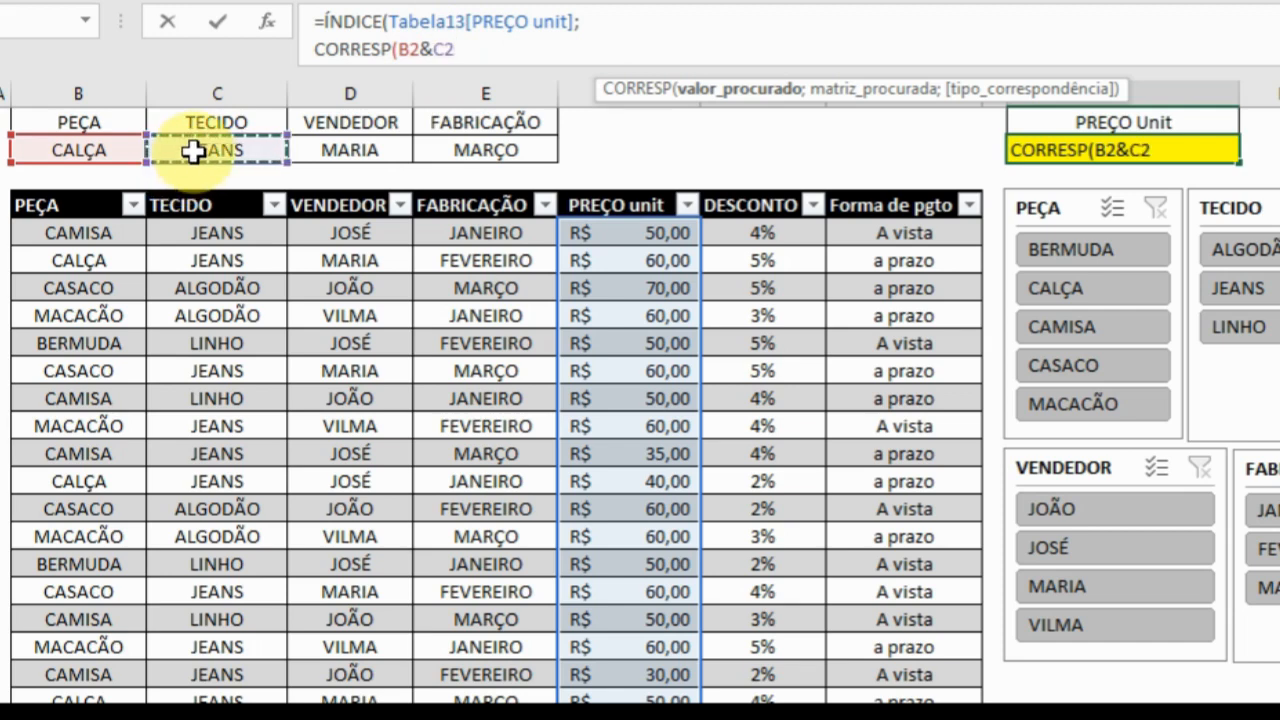
type("&")
left_click(311, 155)
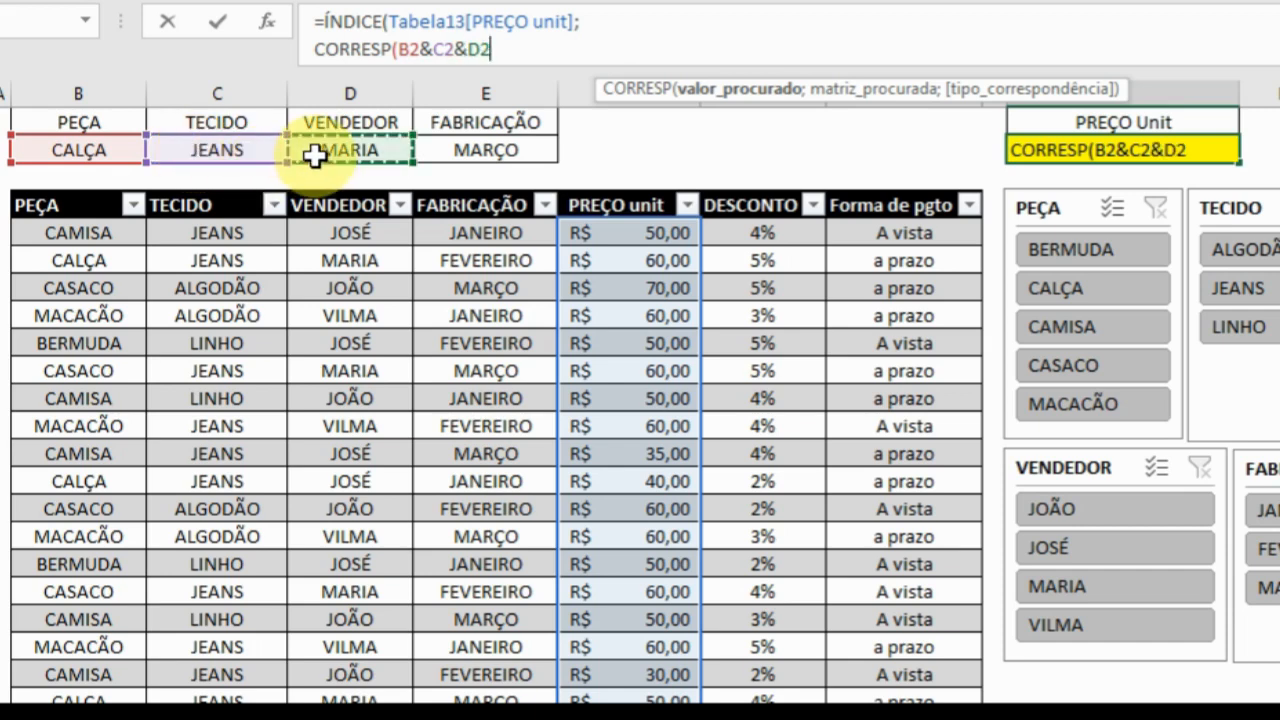
type("&")
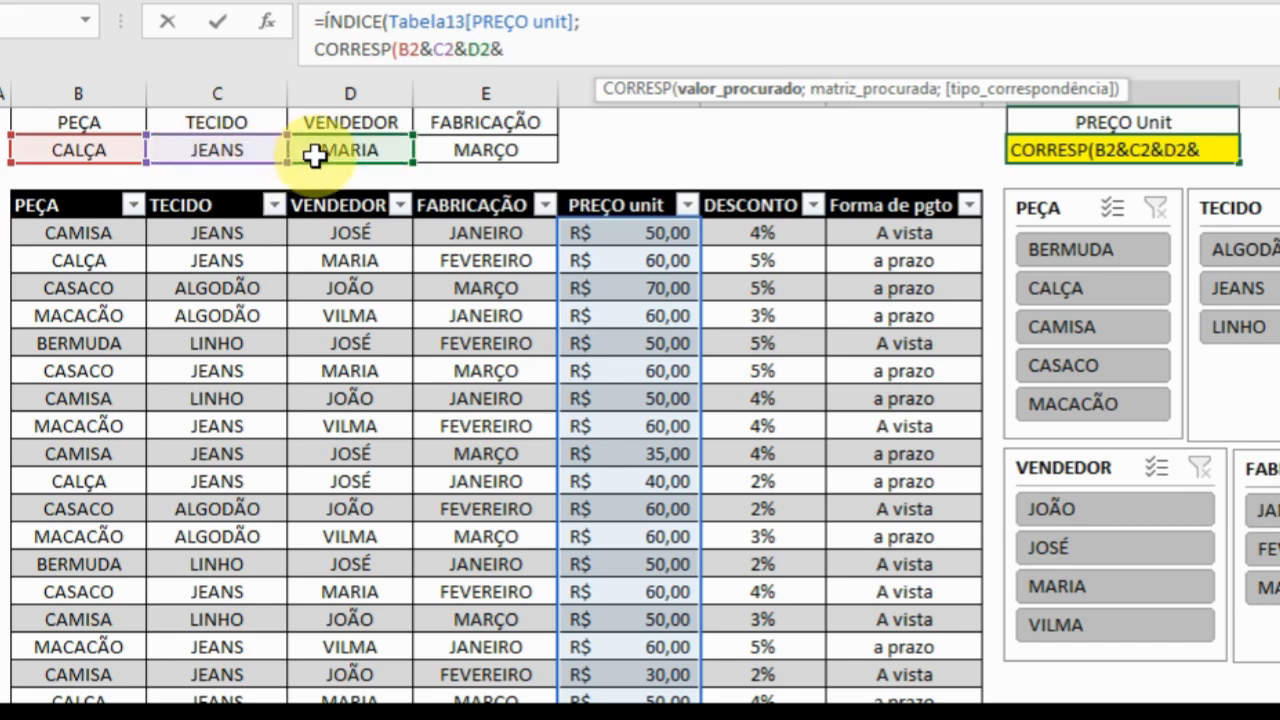
left_click(458, 150)
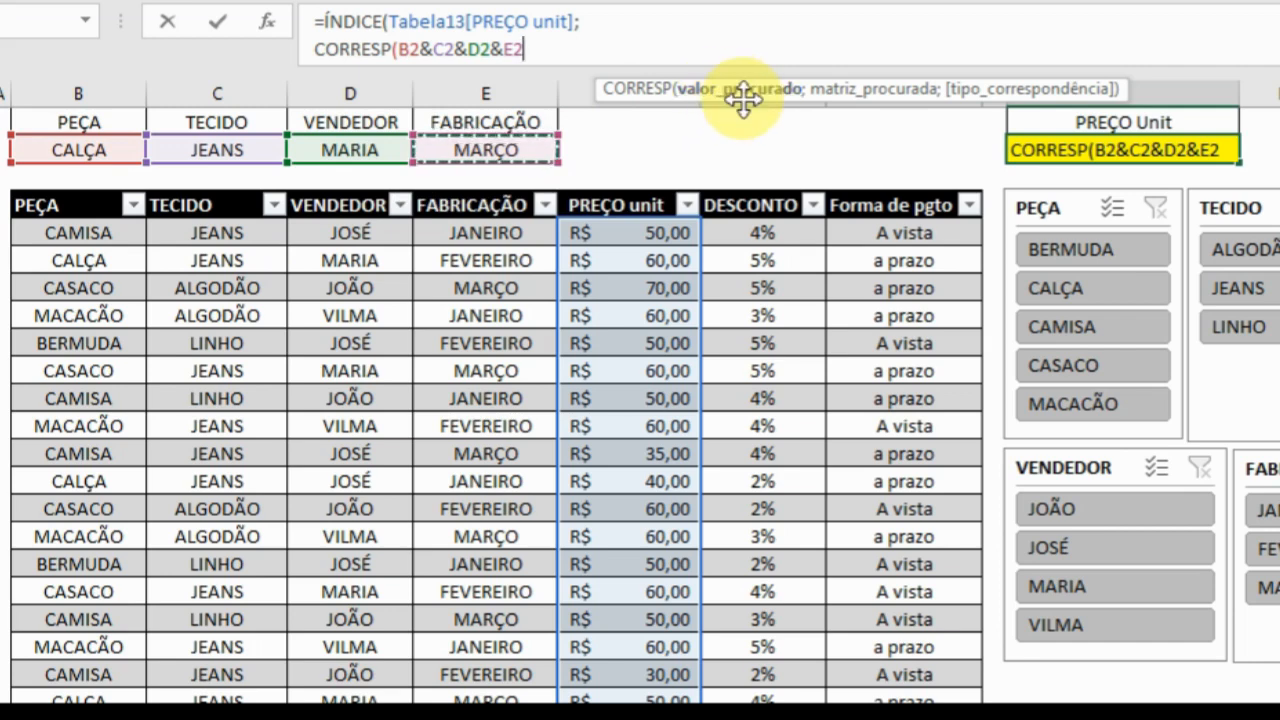
left_click_drag(743, 97, 643, 85)
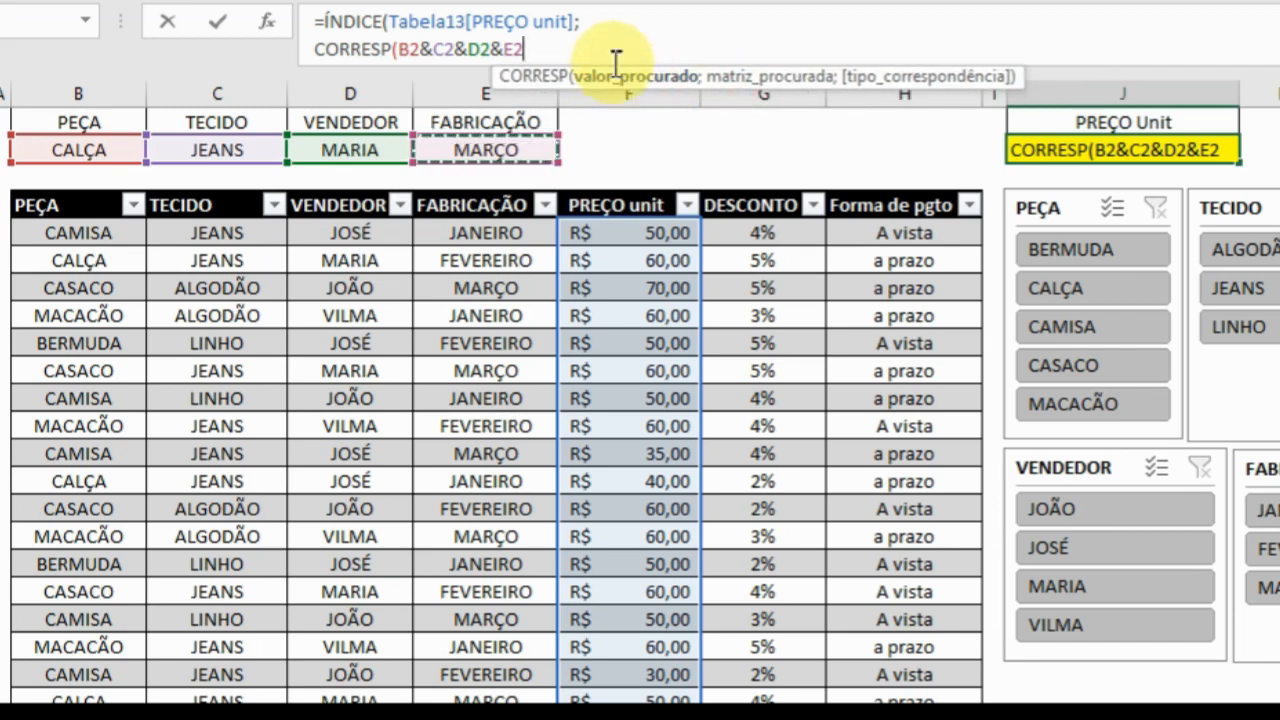
left_click_drag(621, 85, 646, 97)
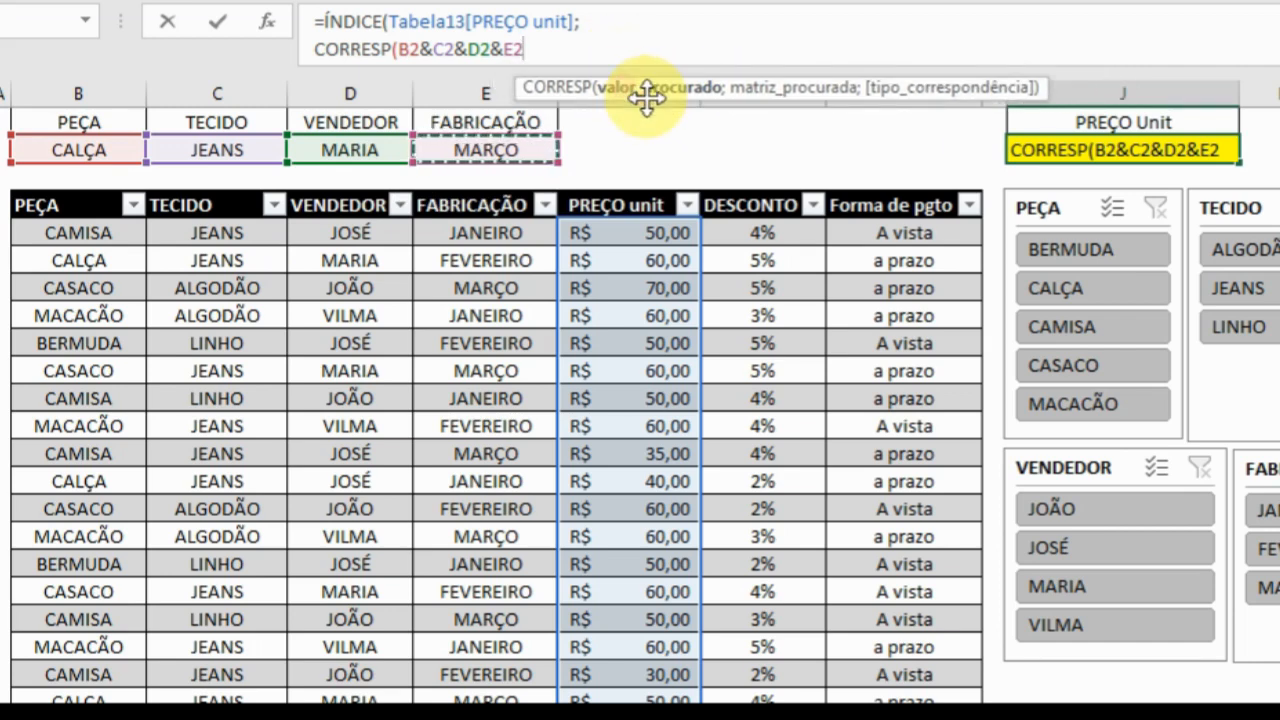
type(";")
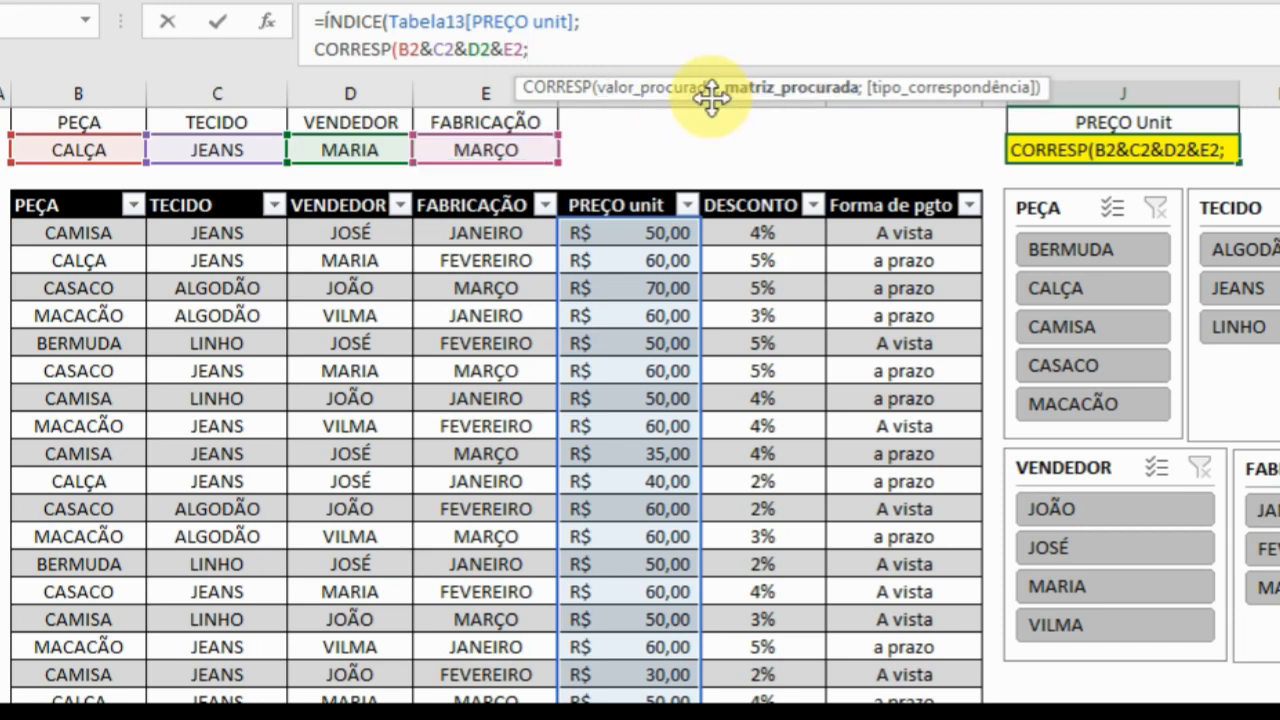
Start the matriz_procurada argument with the table's entire PEÇA and TECIDO columns, putting an & after each one.
left_click_drag(711, 94, 430, 86)
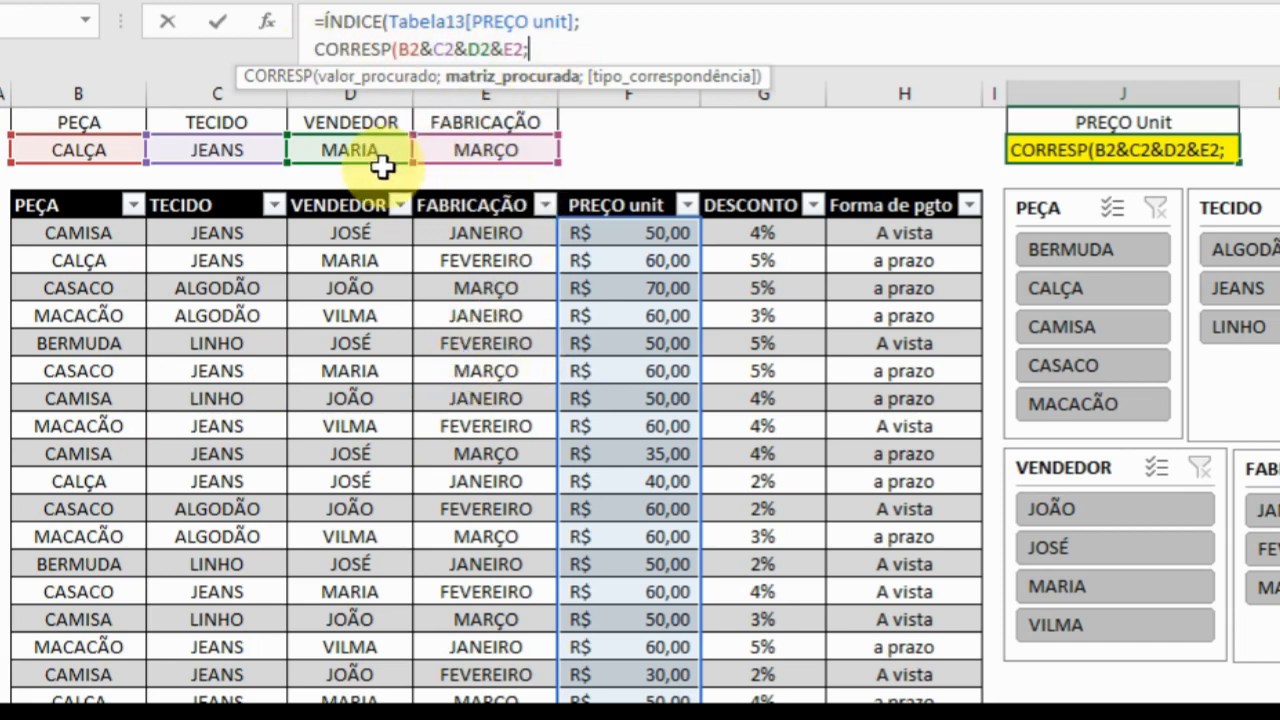
left_click(74, 233)
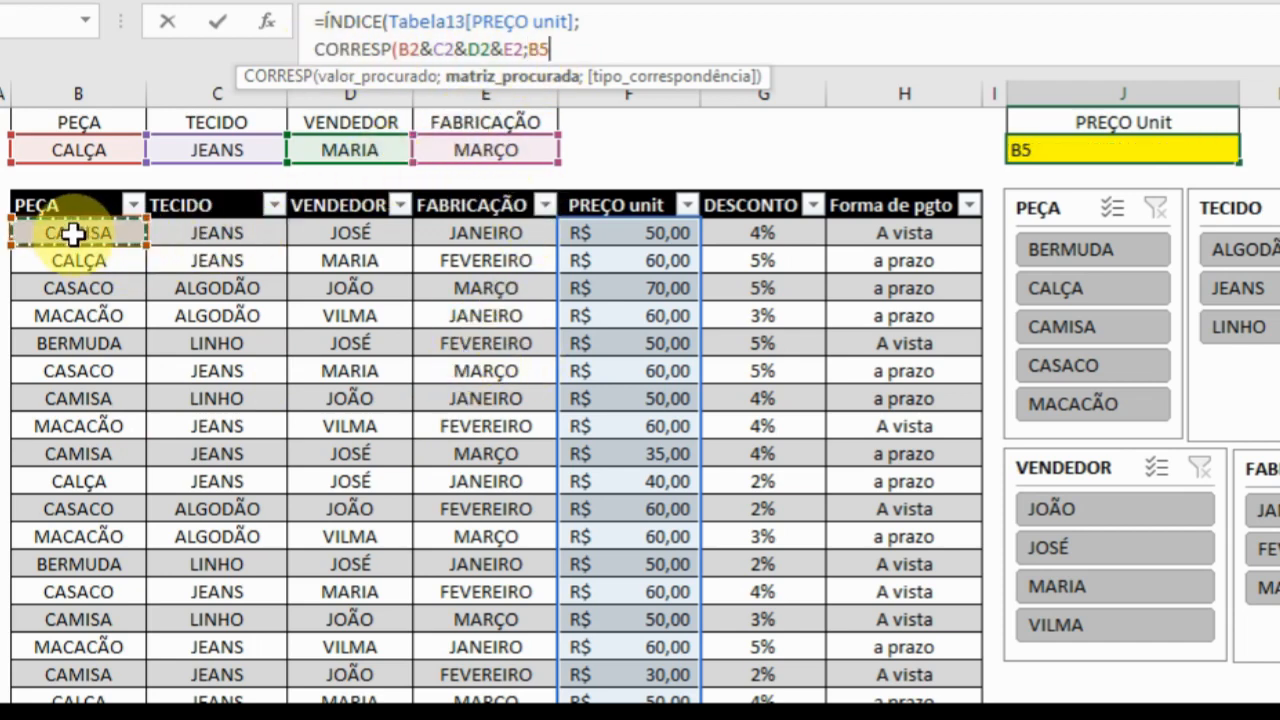
key("ctrl+shift+Down")
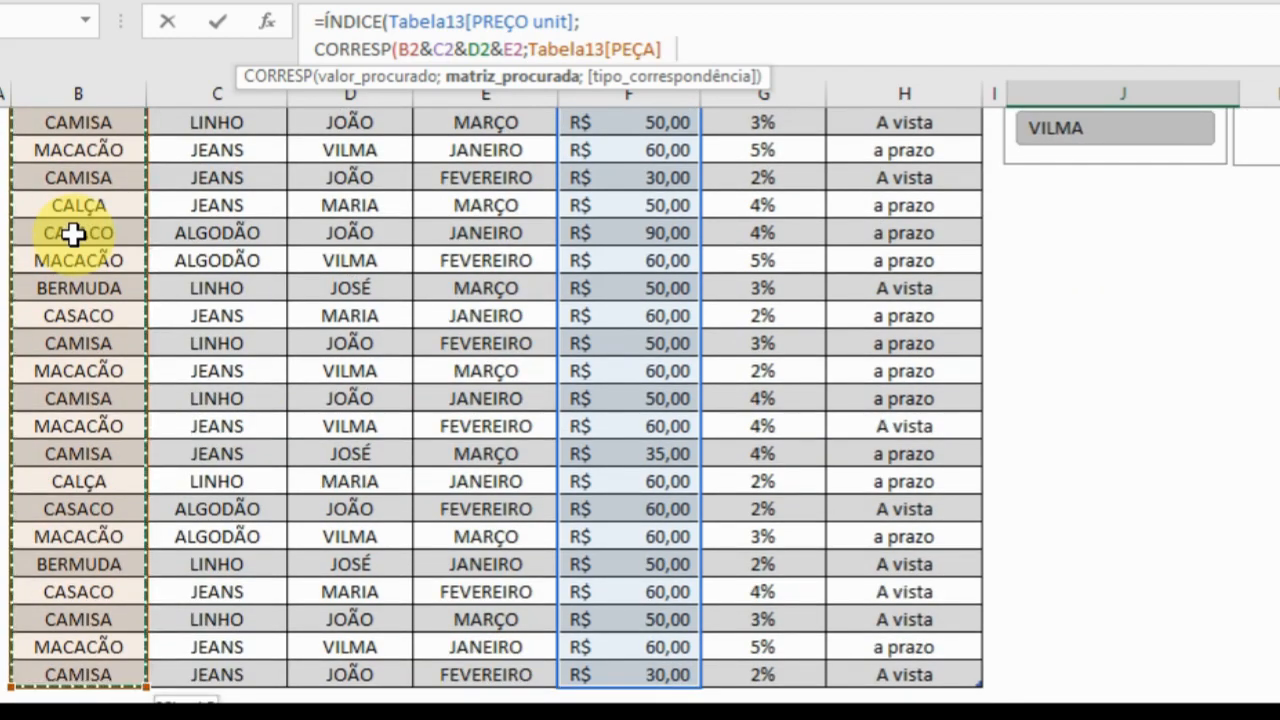
type("&")
scroll(400, 314, "up", 5)
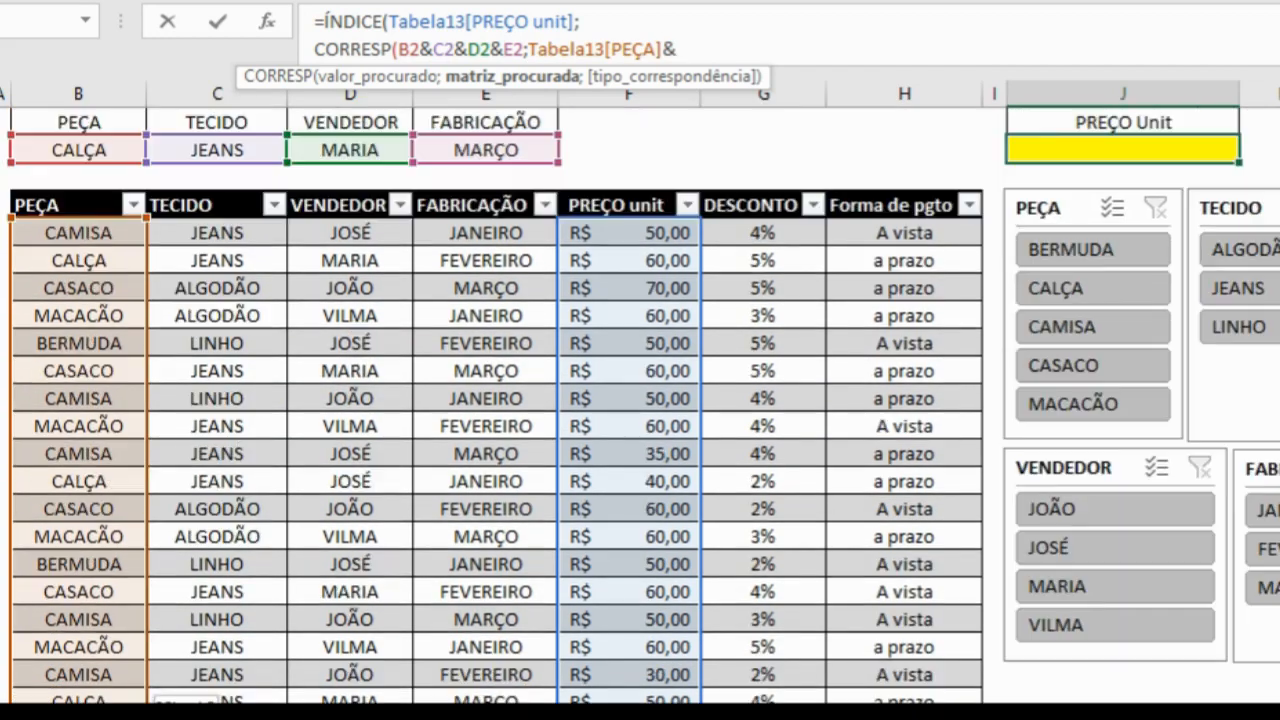
left_click(250, 232)
key("ctrl+shift+Down")
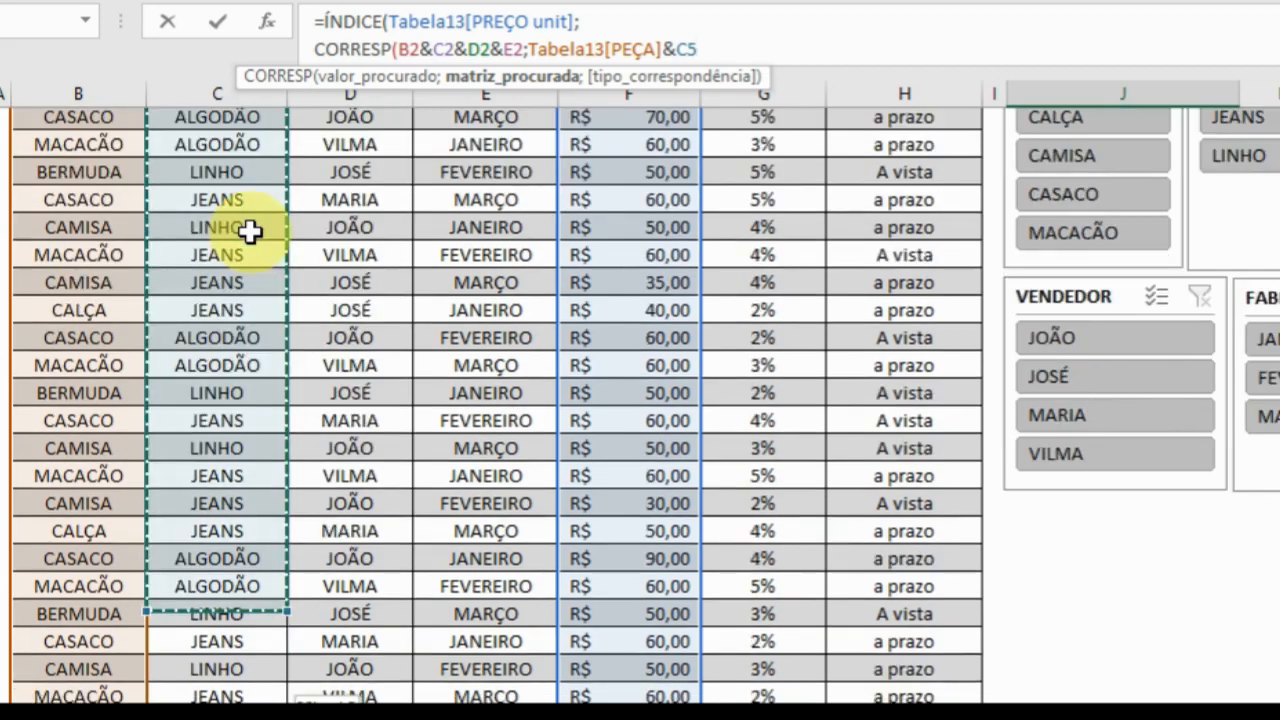
type("&")
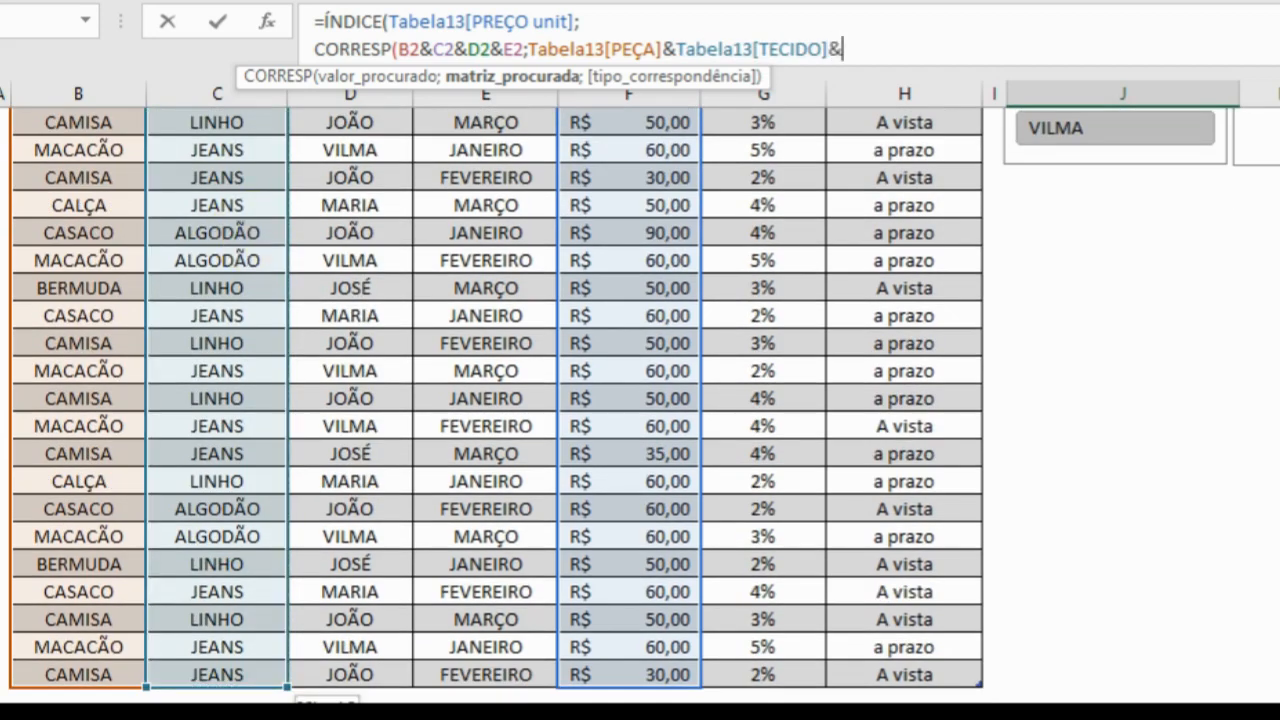
Complete the matriz_procurada argument with the table's entire VENDEDOR and FABRICAÇÃO columns joined by &.
scroll(557, 314, "up", 8)
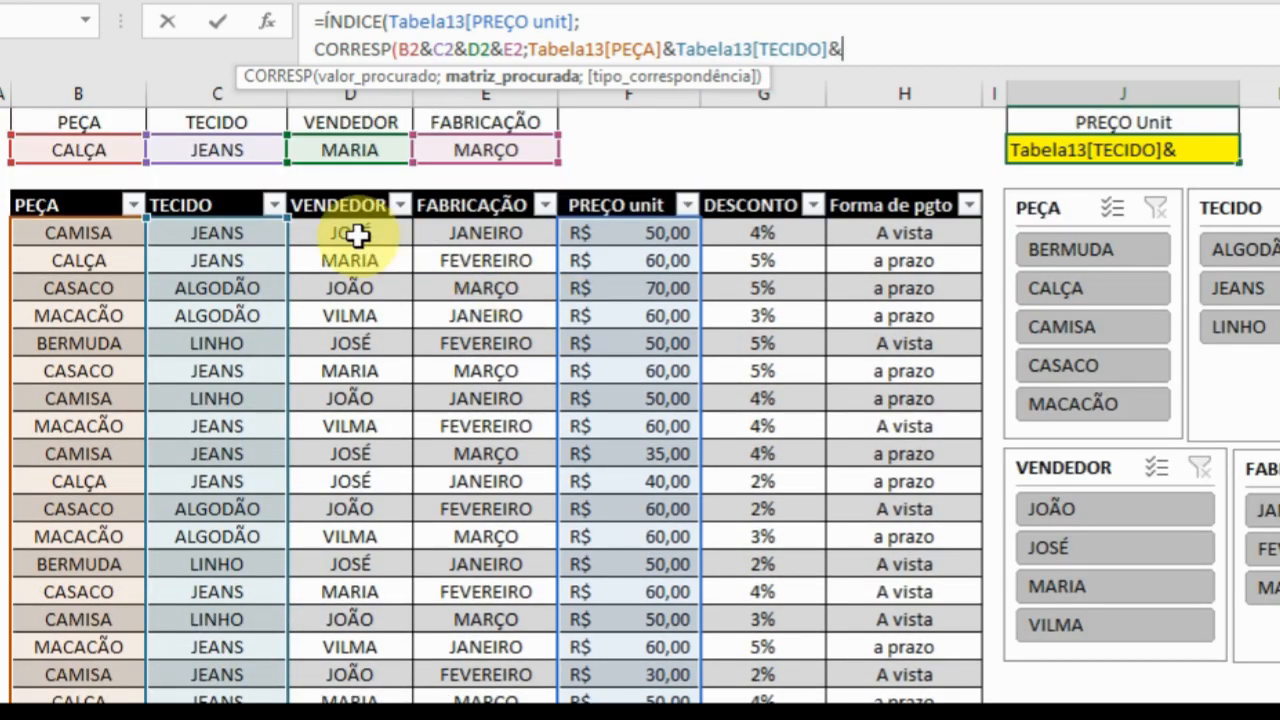
left_click(350, 232)
key("ctrl+shift+Down")
type("&")
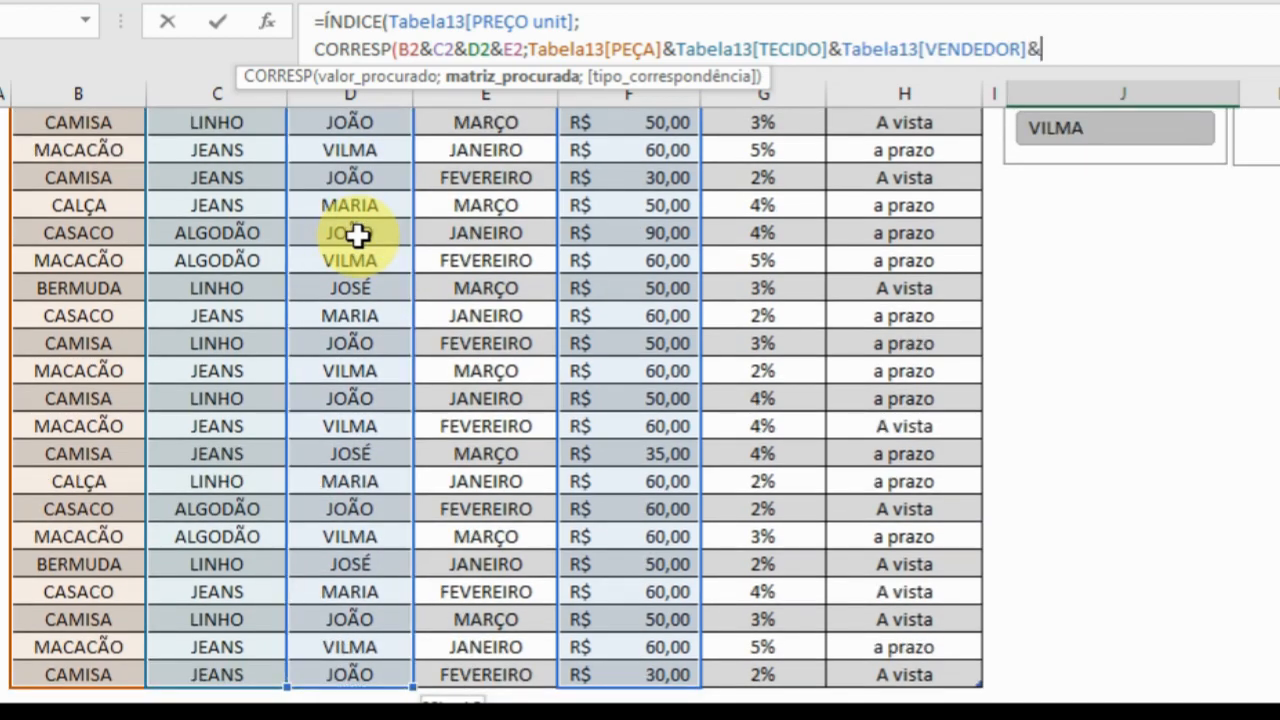
scroll(557, 400, "up", 10)
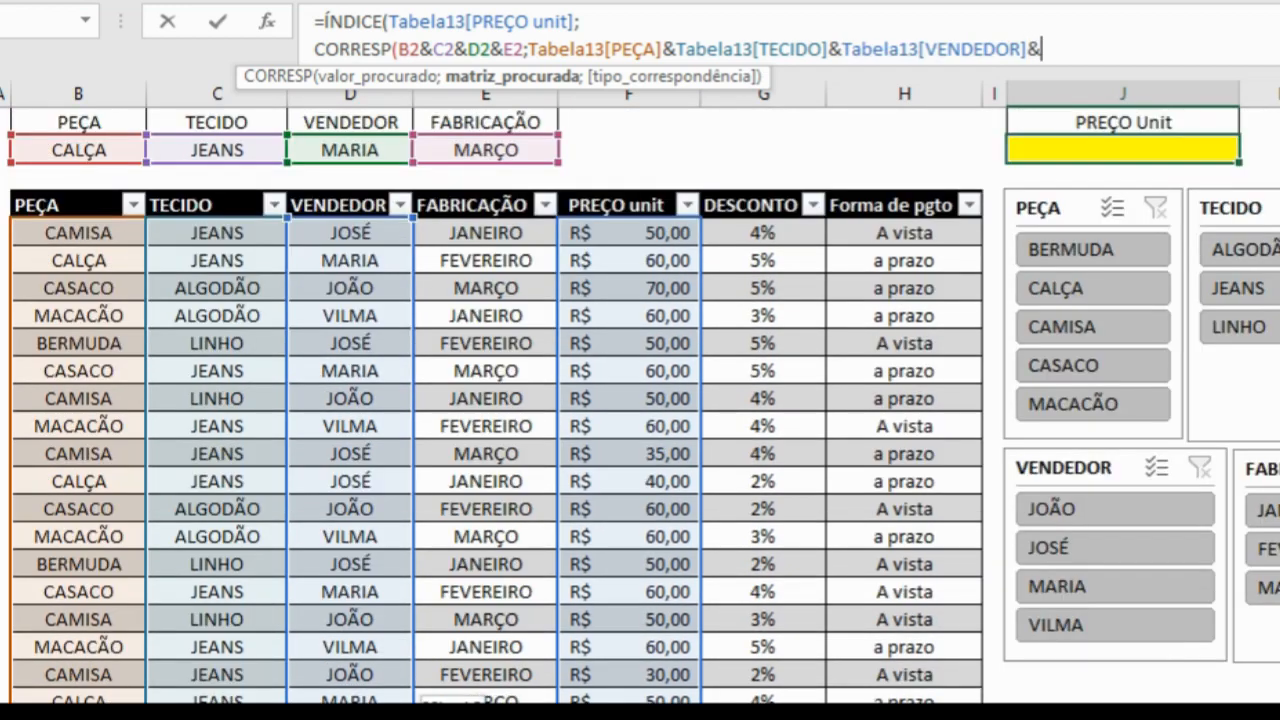
left_click(508, 230)
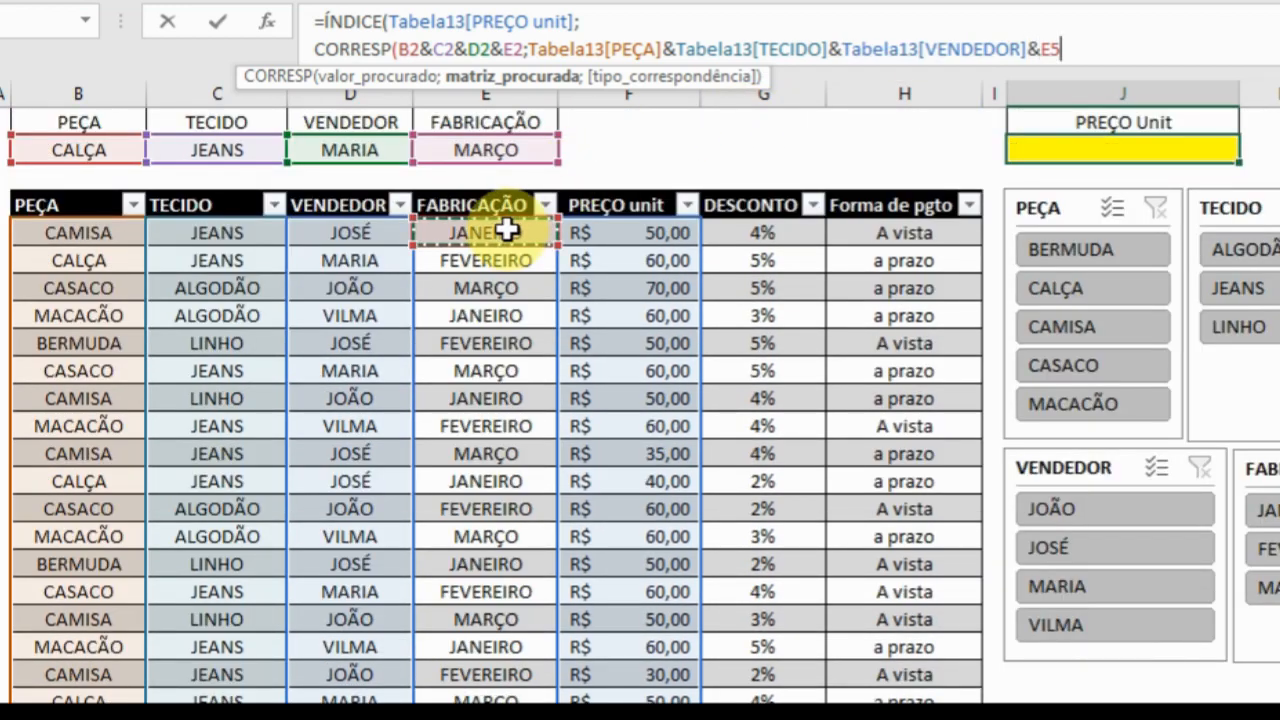
key("ctrl+shift+Down")
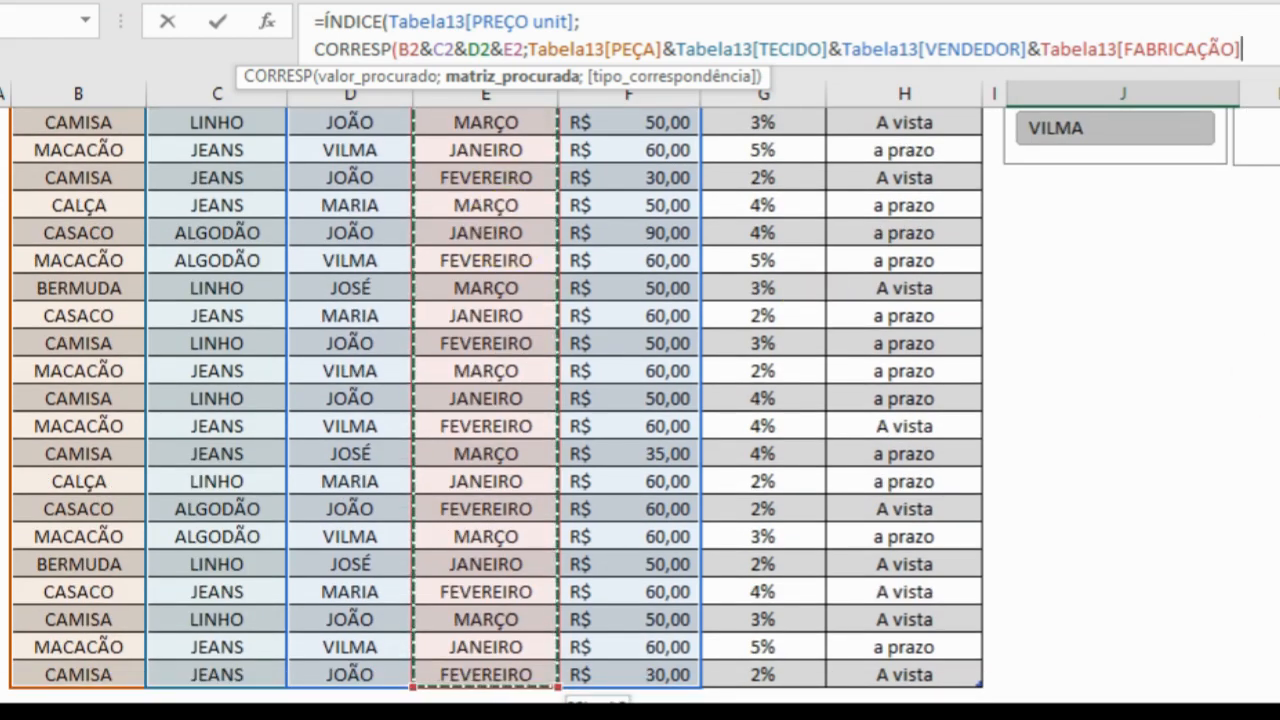
scroll(508, 230, "up", 10)
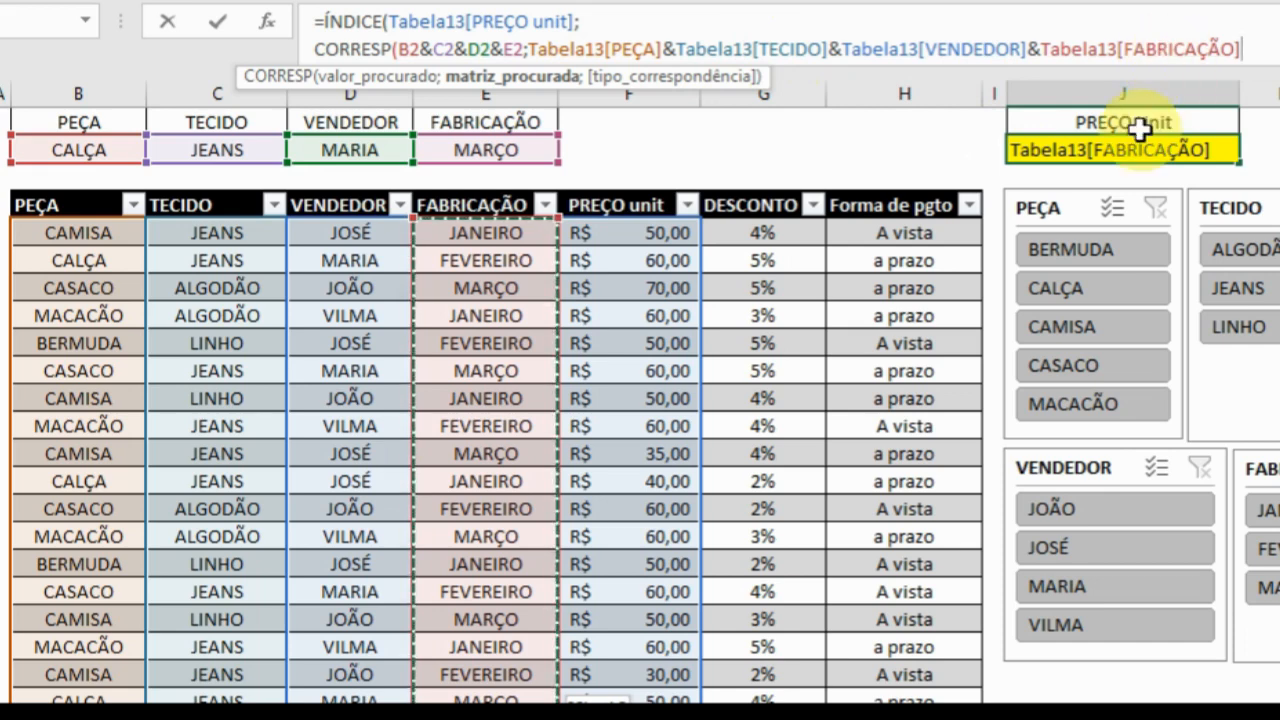
Set tipo_correspondência to 0, close both functions and enter the formula in J2 as an array formula.
type(";")
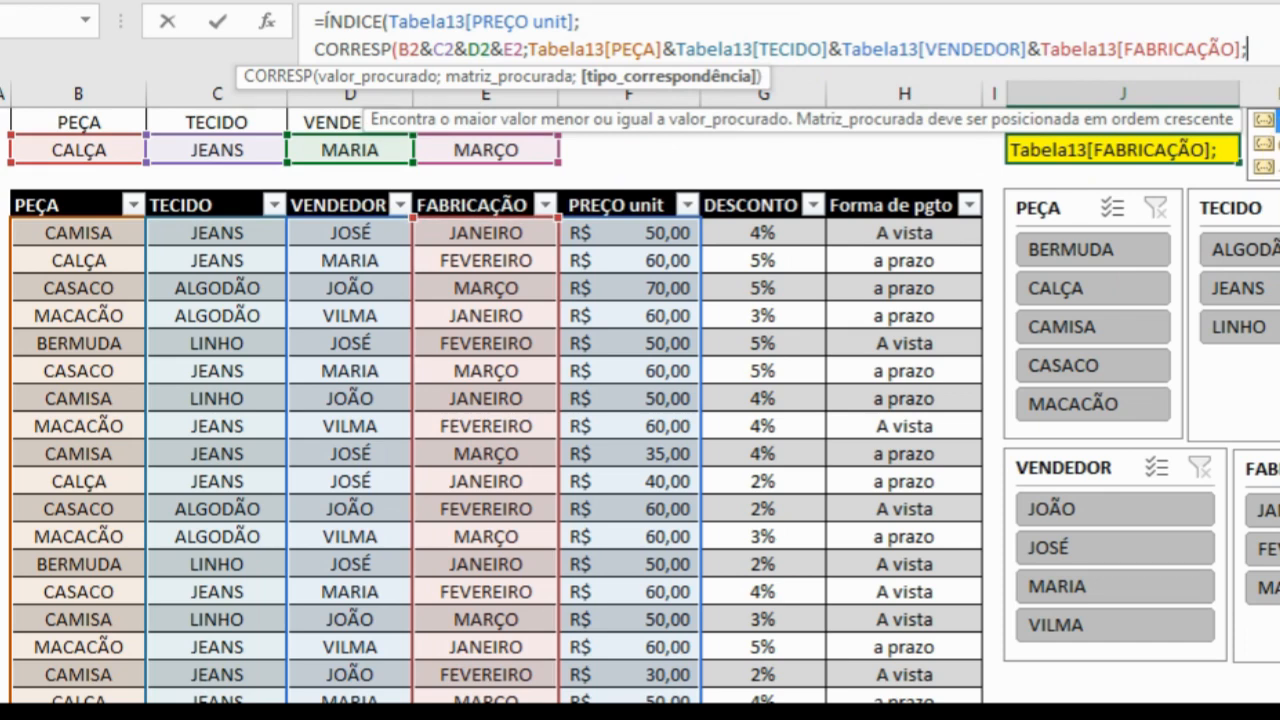
type("0))")
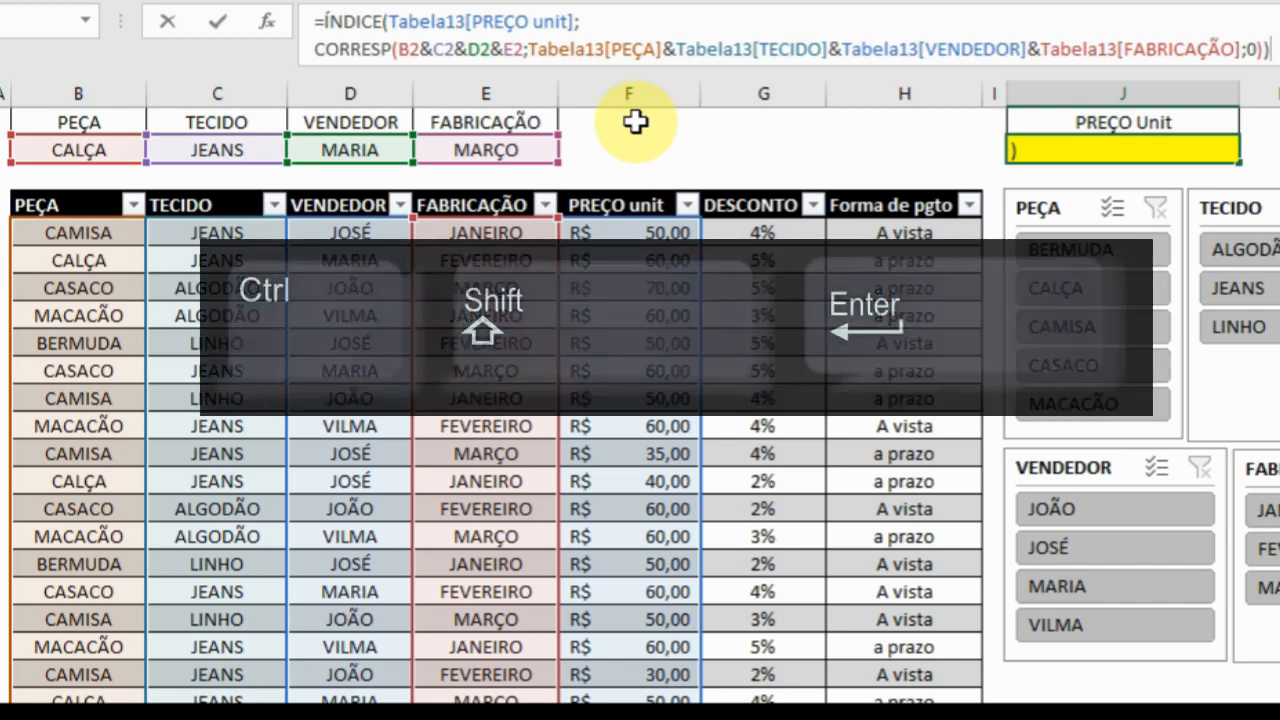
key("ctrl+shift+Return")
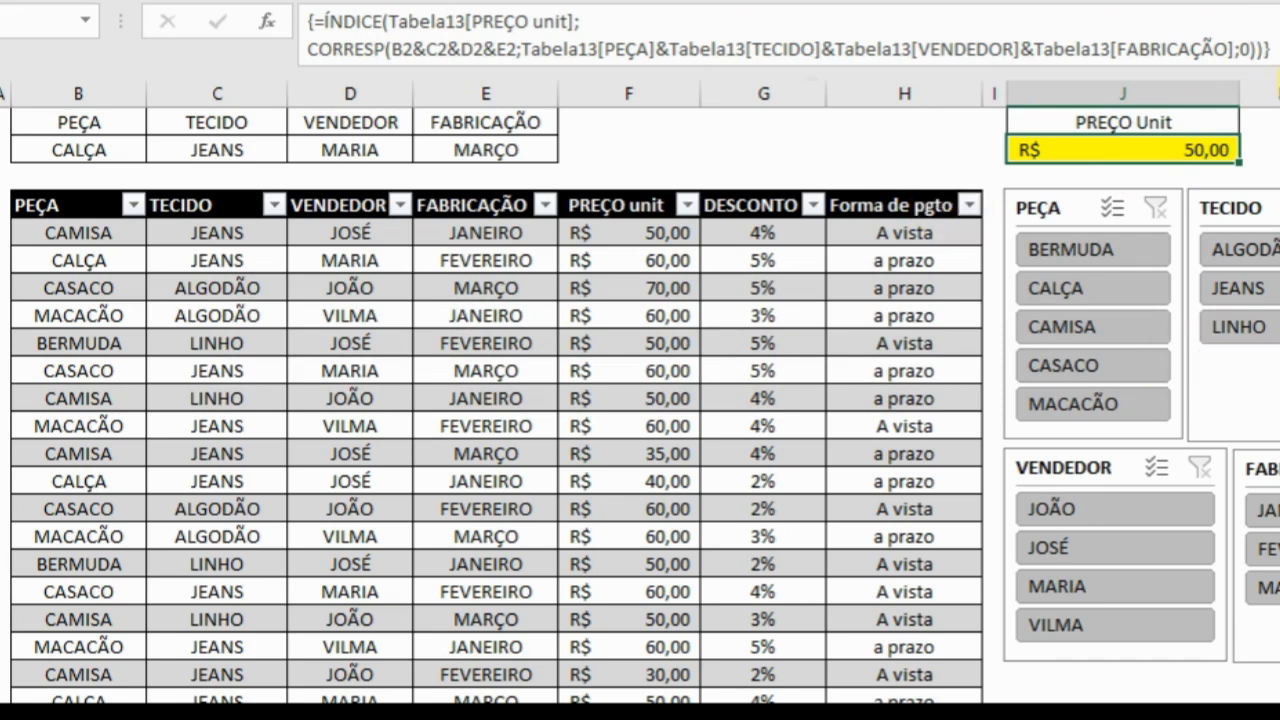
Re-enter the J2 formula as an ordinary formula and convert it back to an array formula.
left_click(1272, 50)
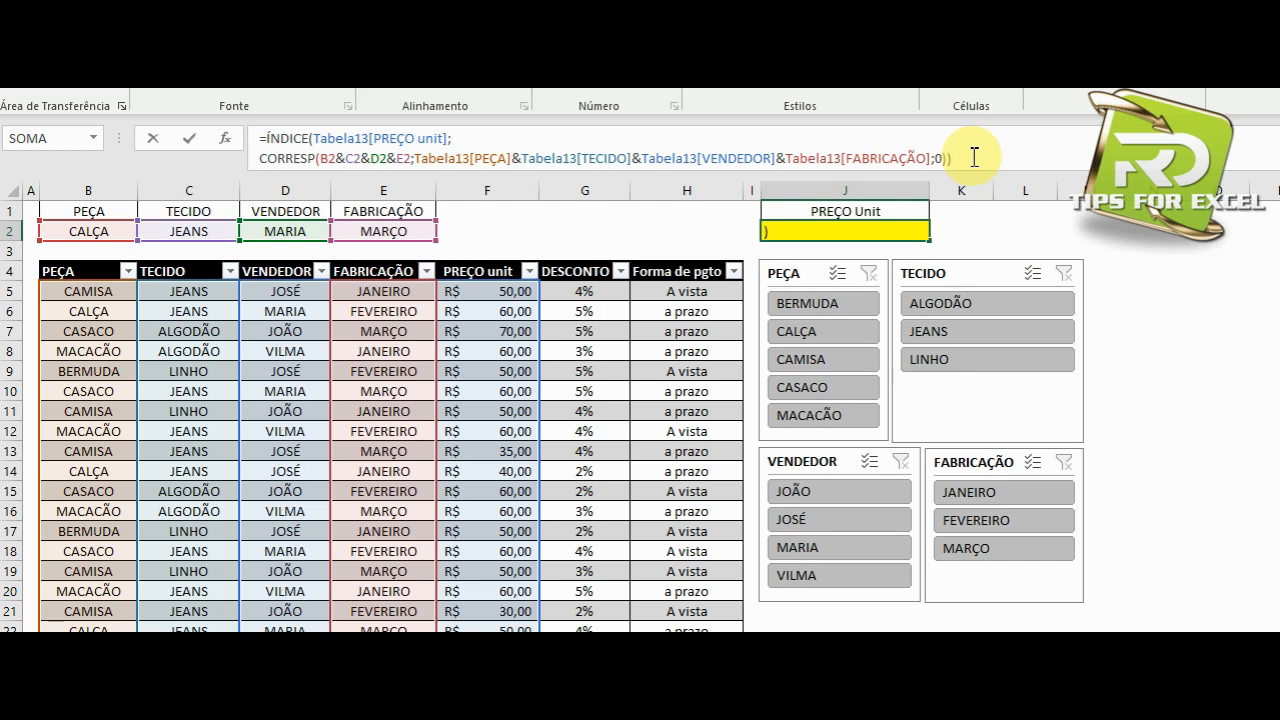
key("Return")
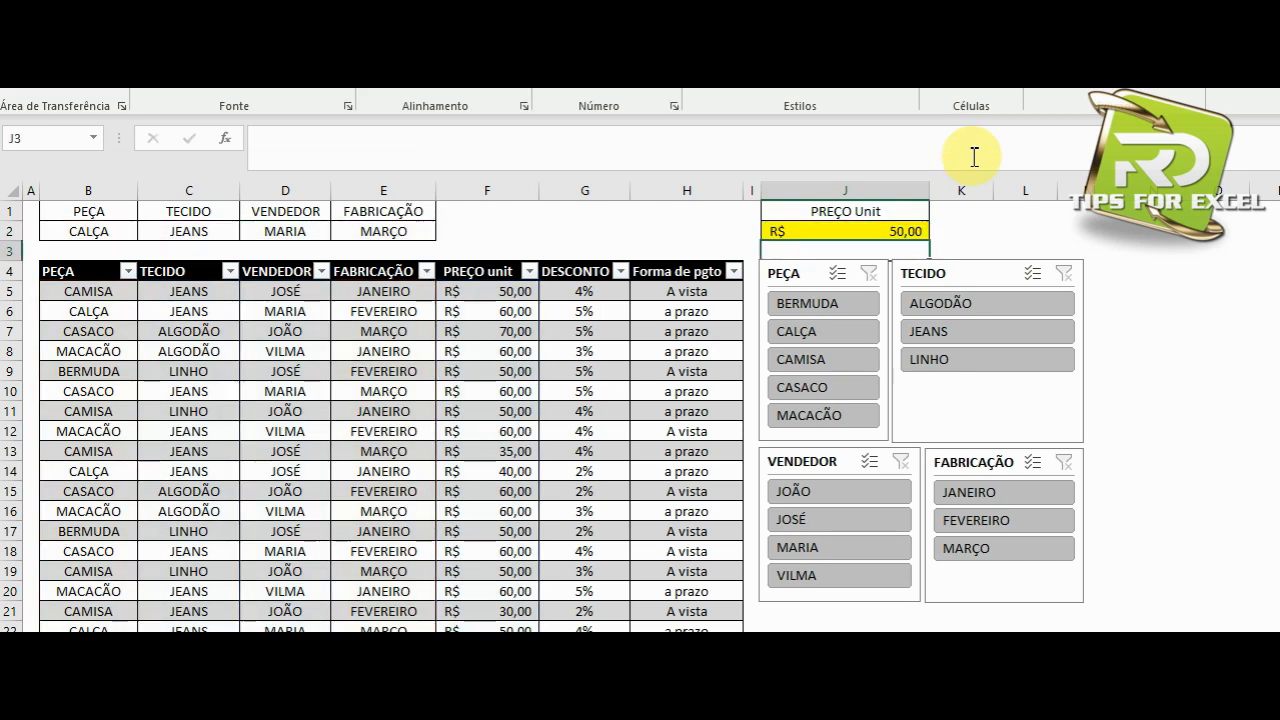
left_click(843, 224)
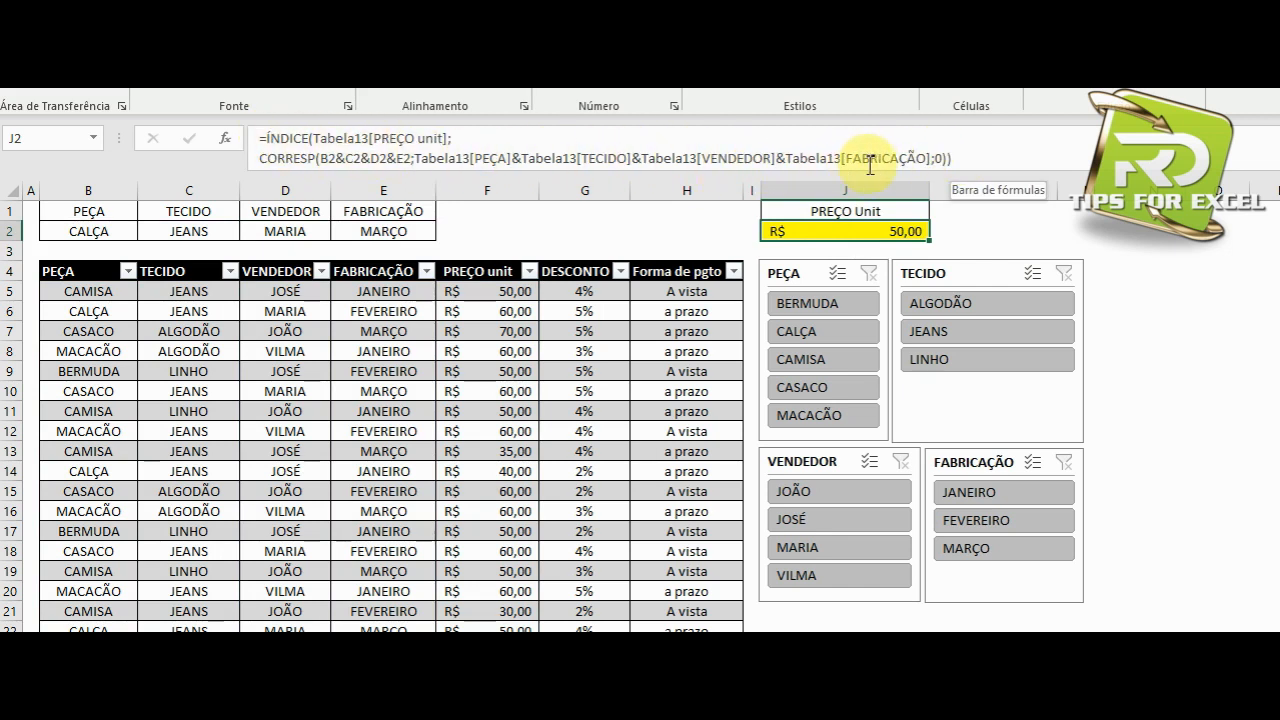
left_click(970, 157)
key("ctrl+shift+Return")
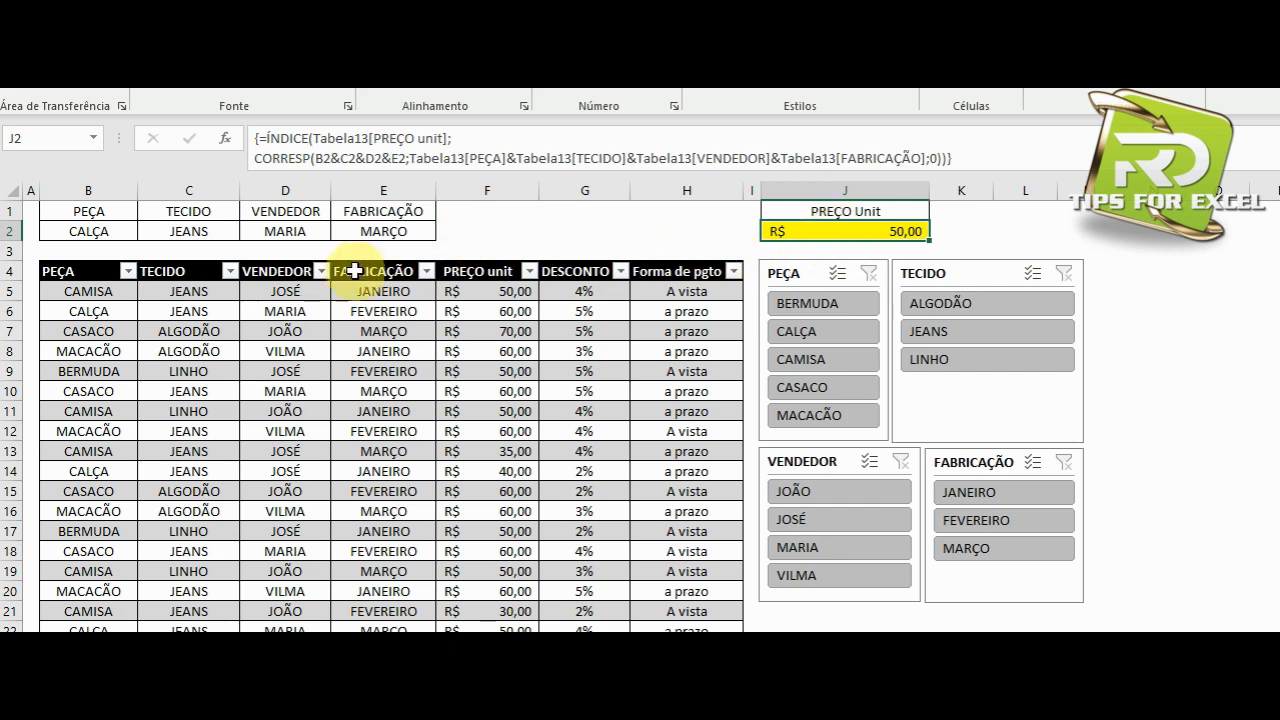
Filter the table to CALÇA, JEANS, the vendor given in D2 and MARÇO, and select the remaining row's unit price.
left_click(806, 331)
left_click(945, 307)
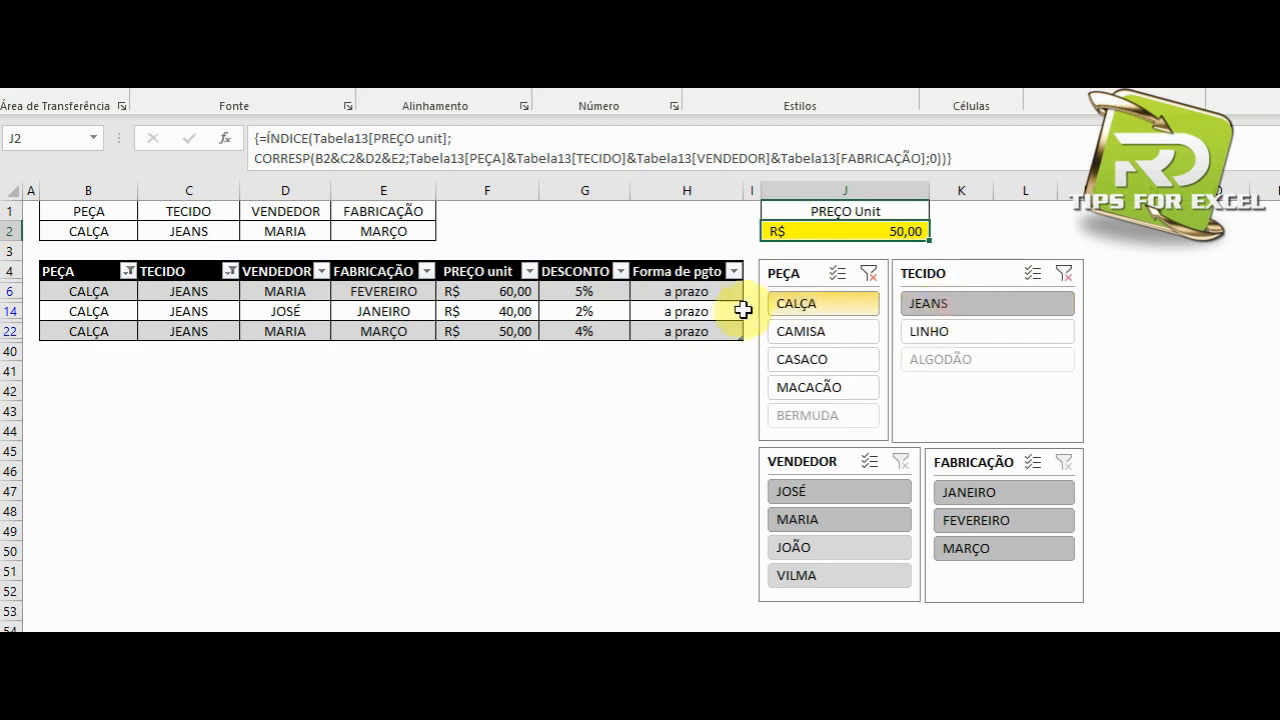
left_click(818, 523)
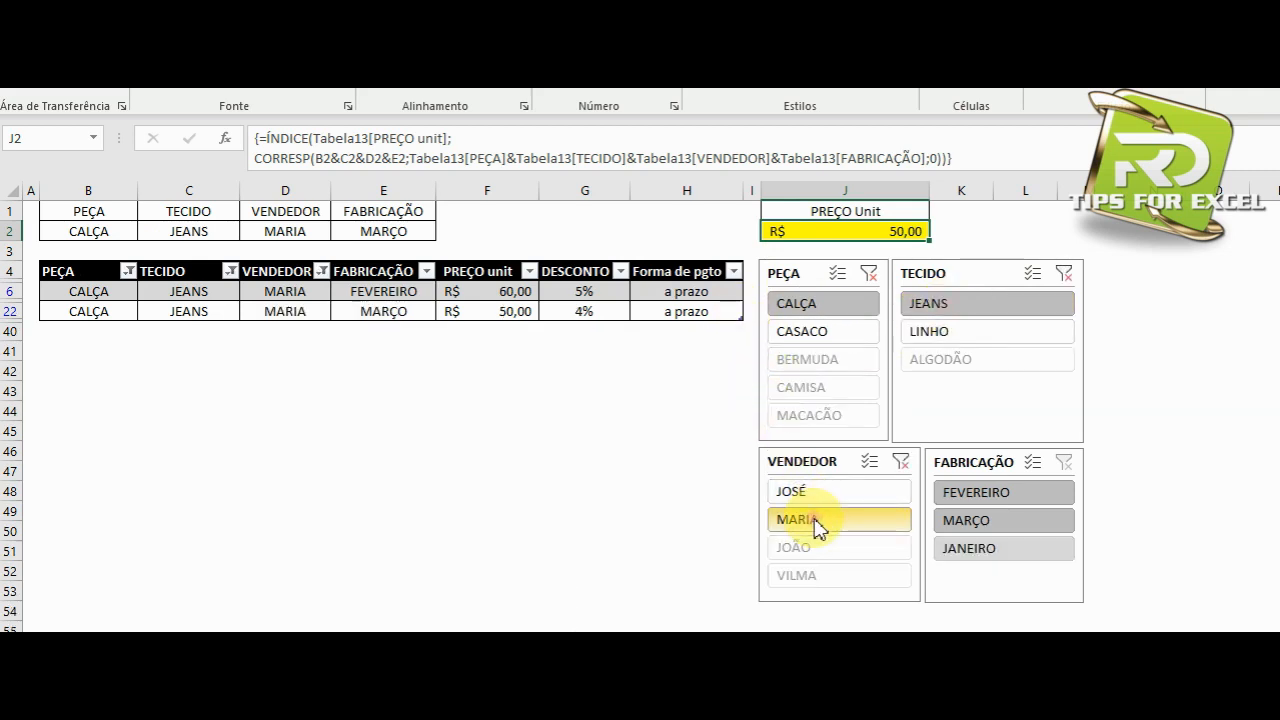
left_click(966, 521)
left_click(505, 291)
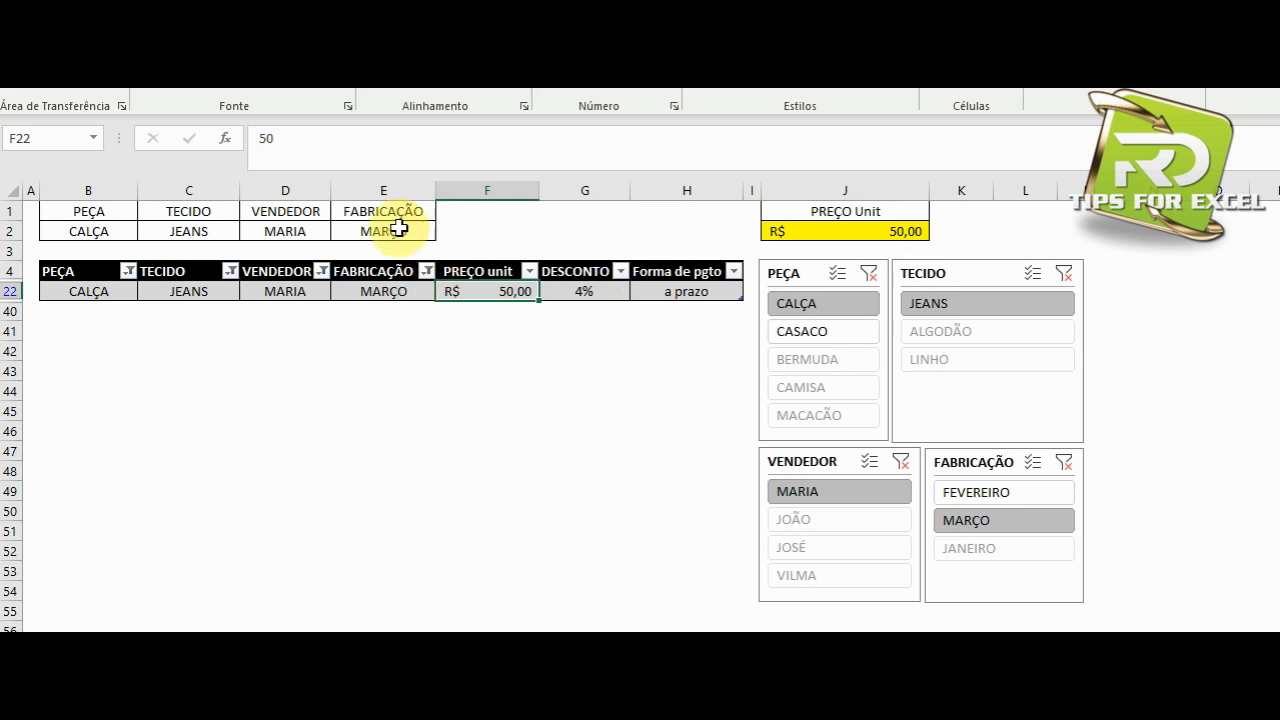
Change the FABRICAÇÃO criterion in E2 to FEVEREIRO and check the PREÇO Unit result in J2.
left_click(398, 228)
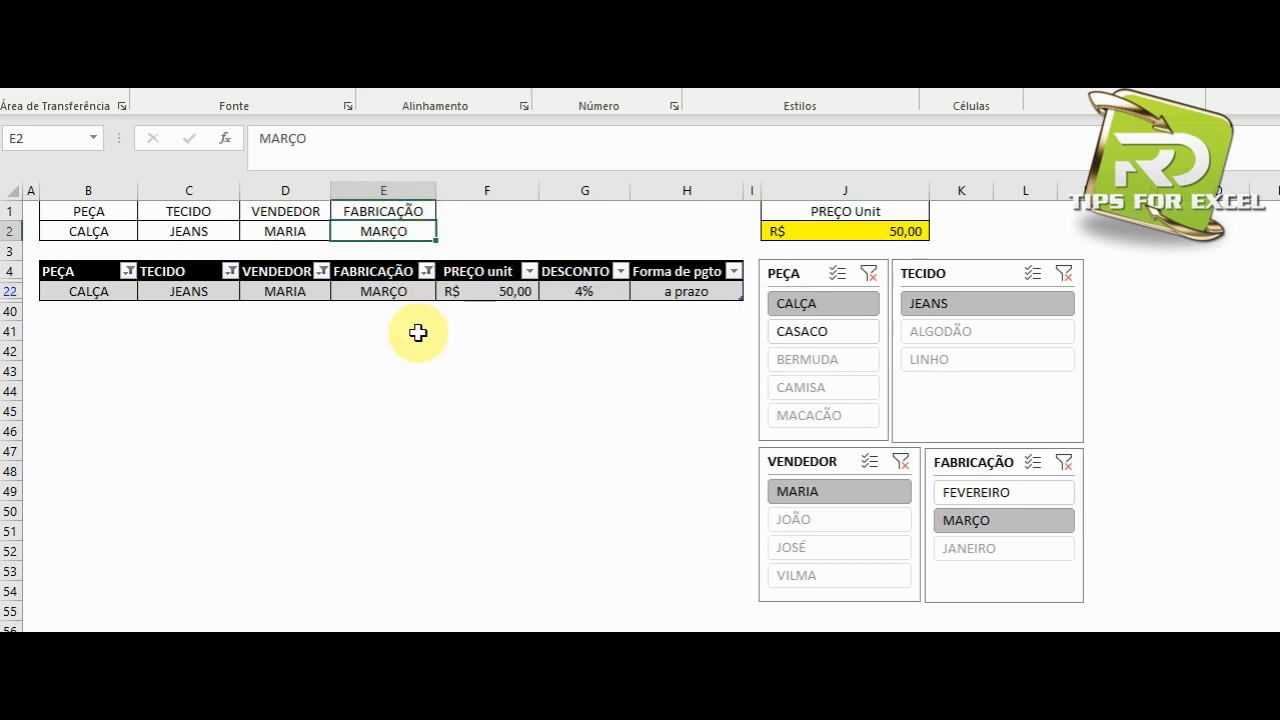
type("FEVEREIRO")
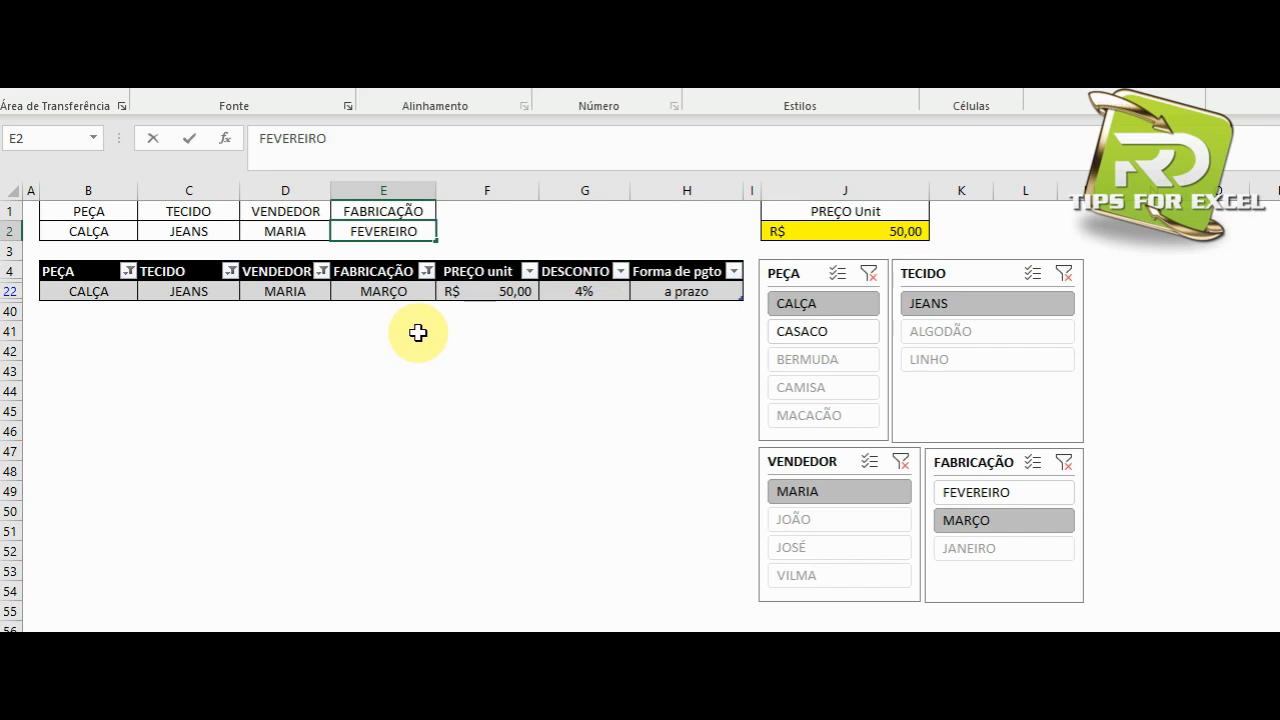
key("Return")
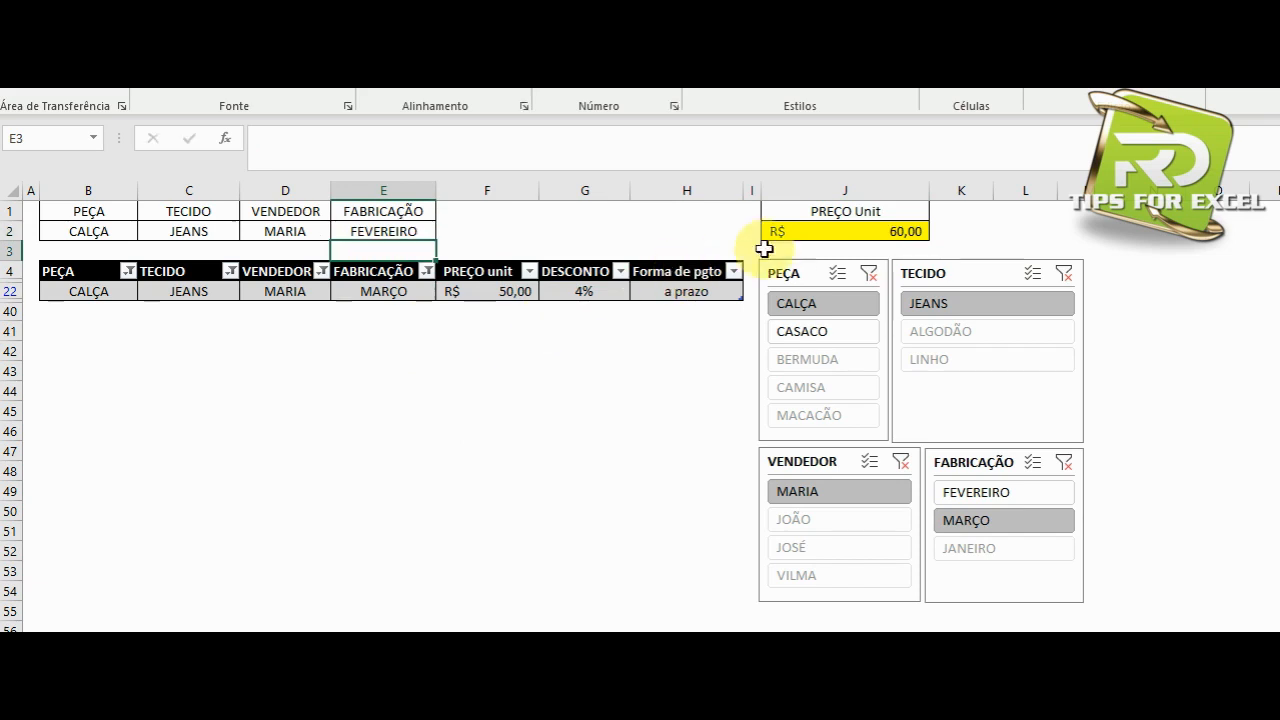
left_click(820, 231)
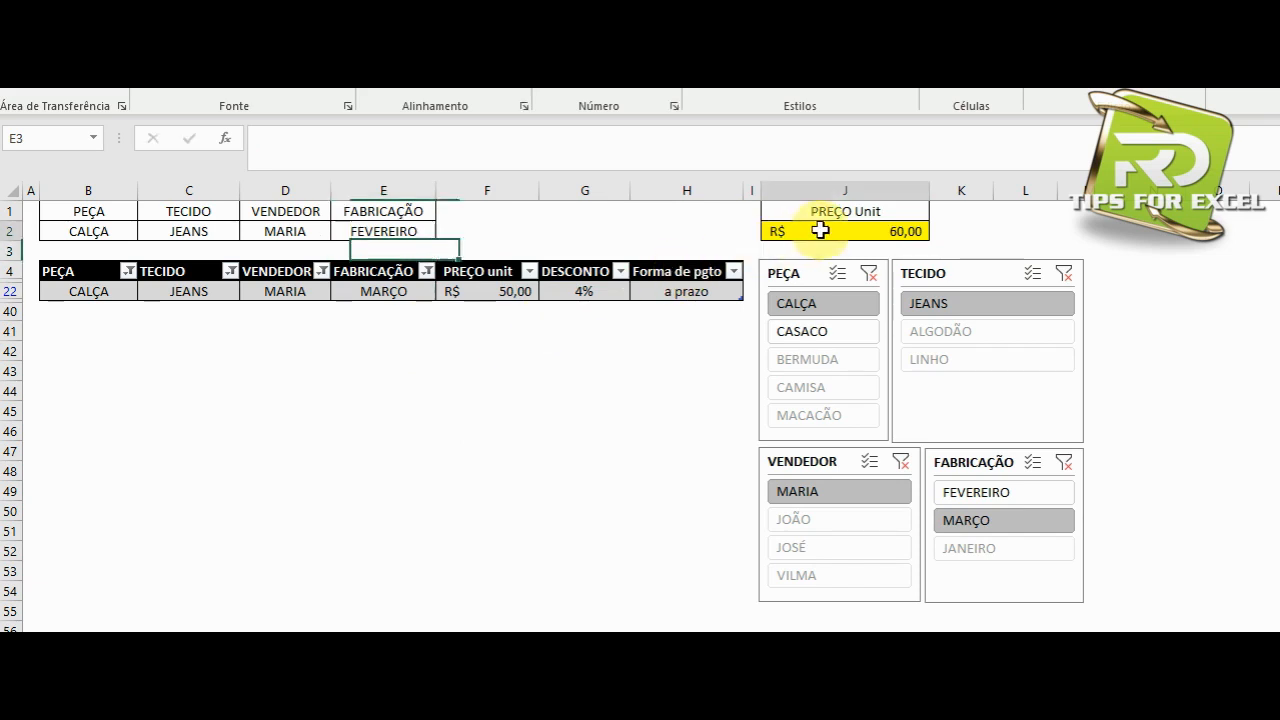
Switch the table's FABRICAÇÃO filter to FEVEREIRO and select the remaining row's PREÇO unit value for comparison with J2.
left_click(955, 491)
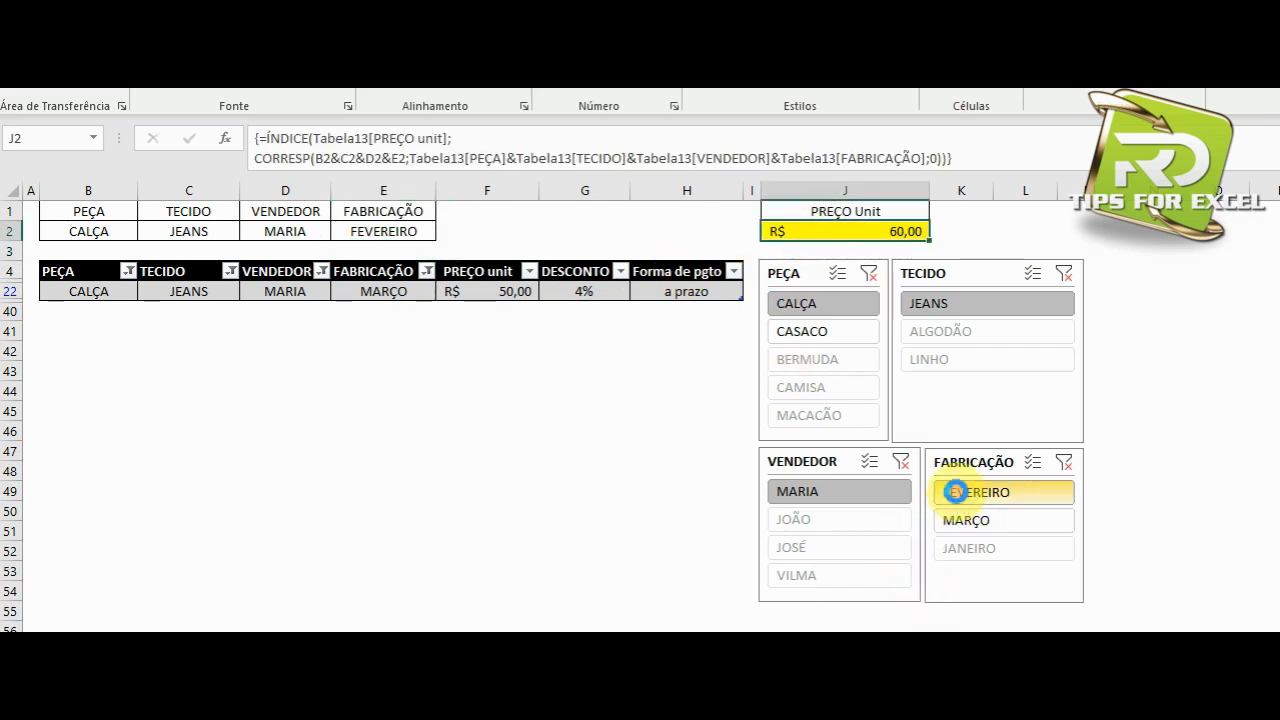
left_click(498, 292)
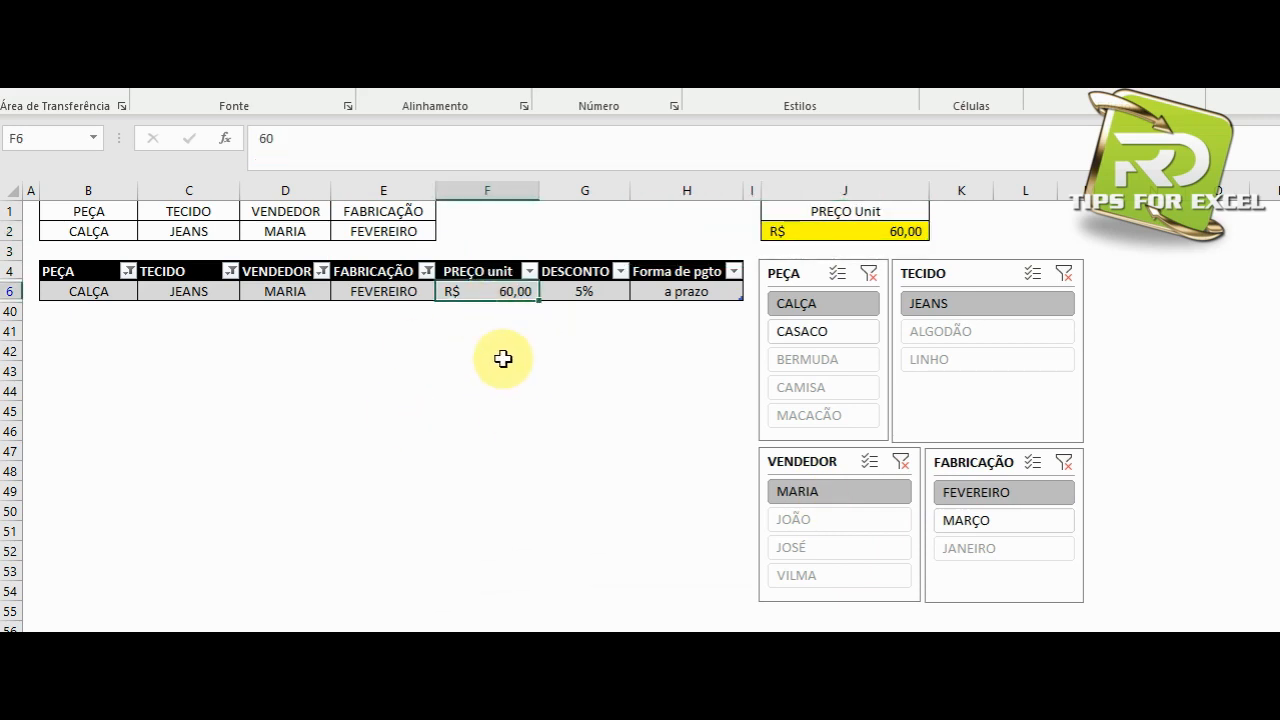
Change the filtered table row's FABRICAÇÃO in E6 to JANEIRO and check the PREÇO Unit formula in J2.
left_click(375, 291)
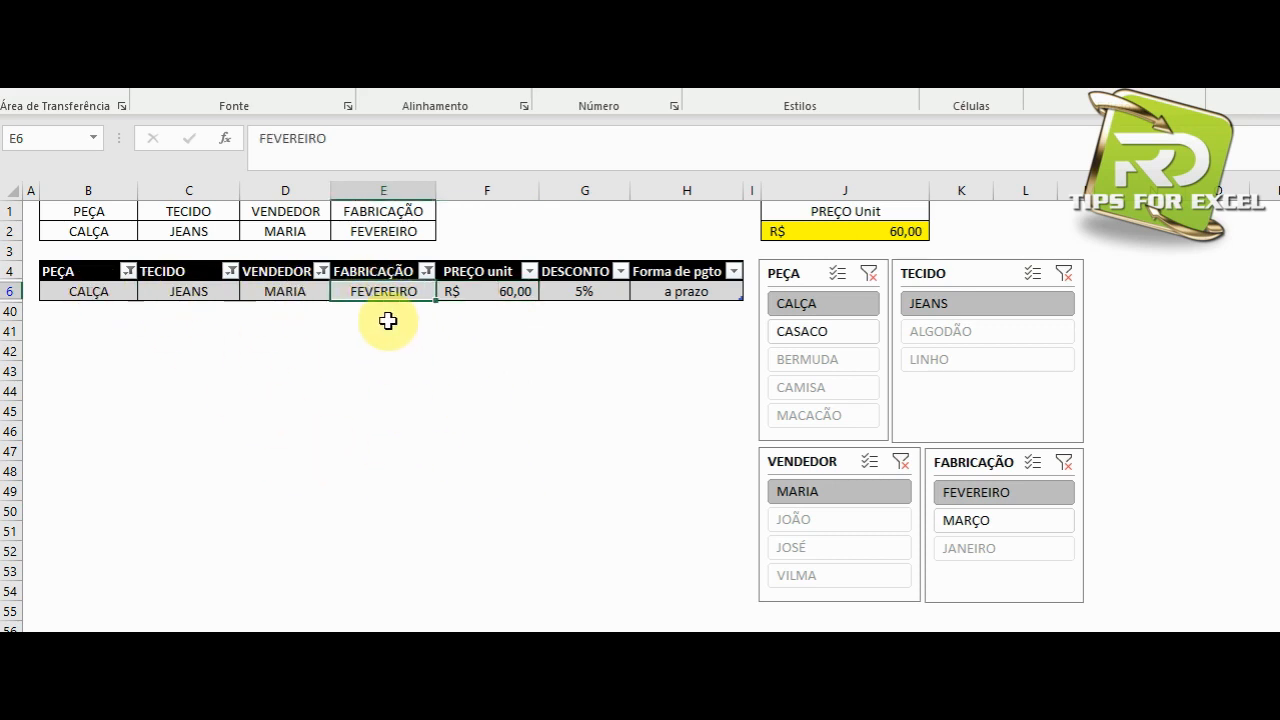
type("JANEIRO")
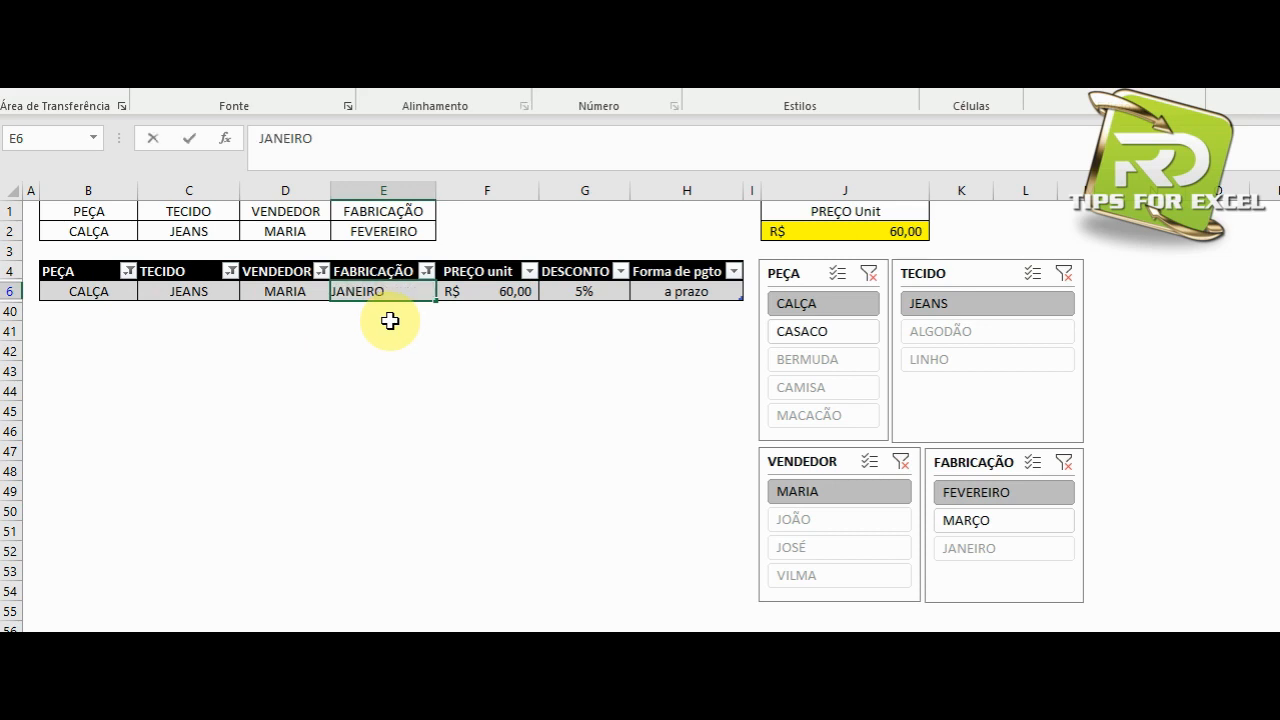
key("Return")
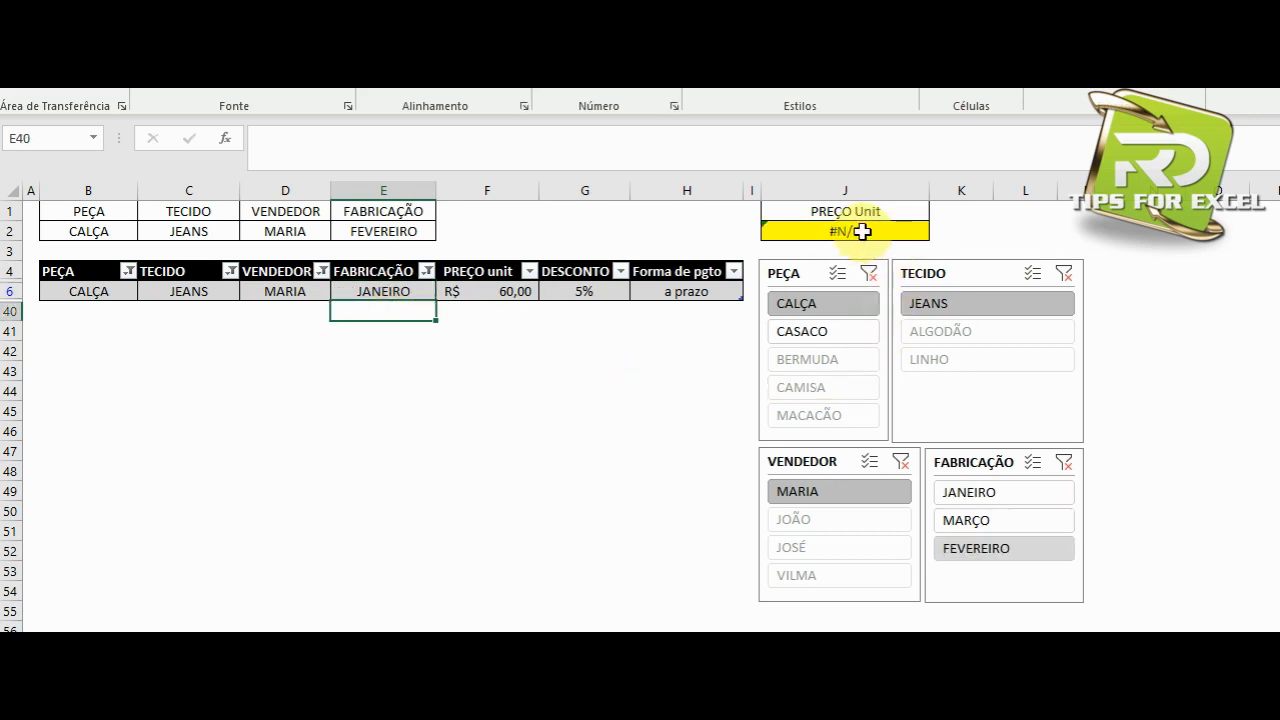
left_click(862, 231)
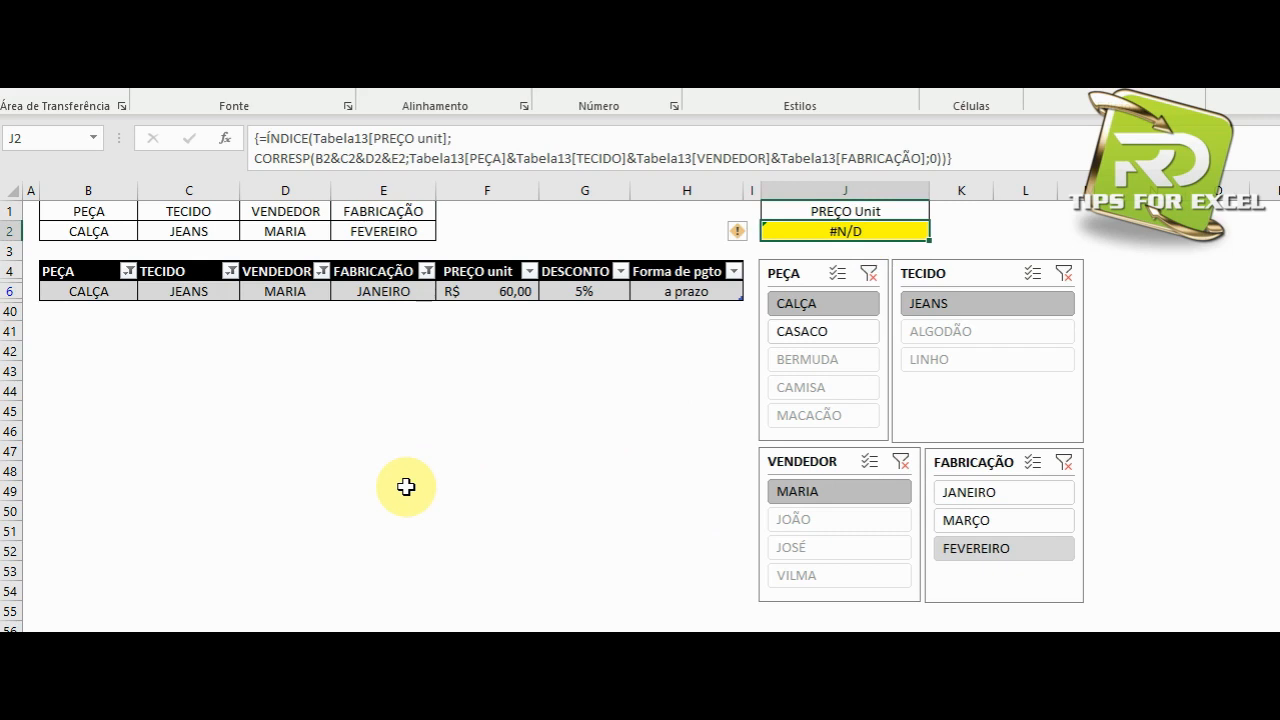